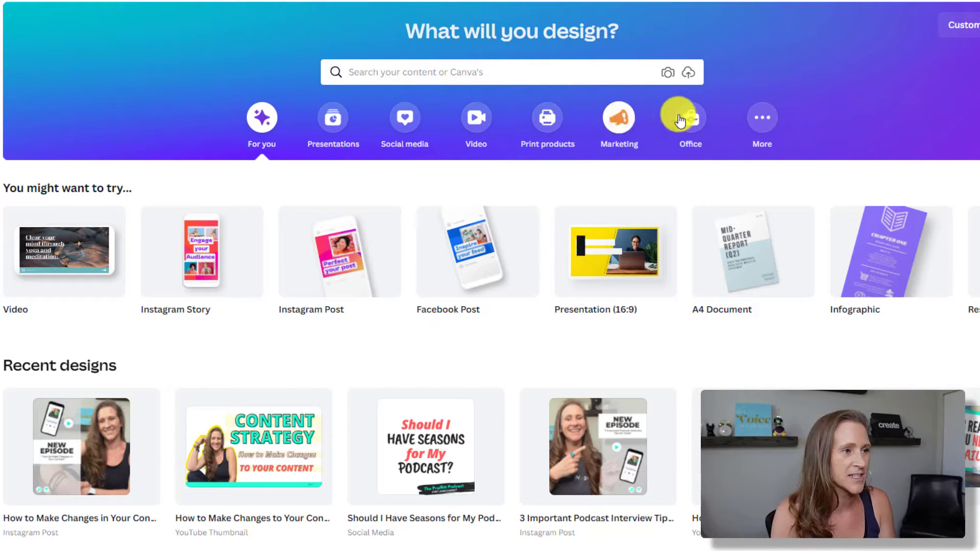
Step: Browse the additional design types available for a new design, from infographics and book covers to bookmarks and phone wallpapers
click(760, 120)
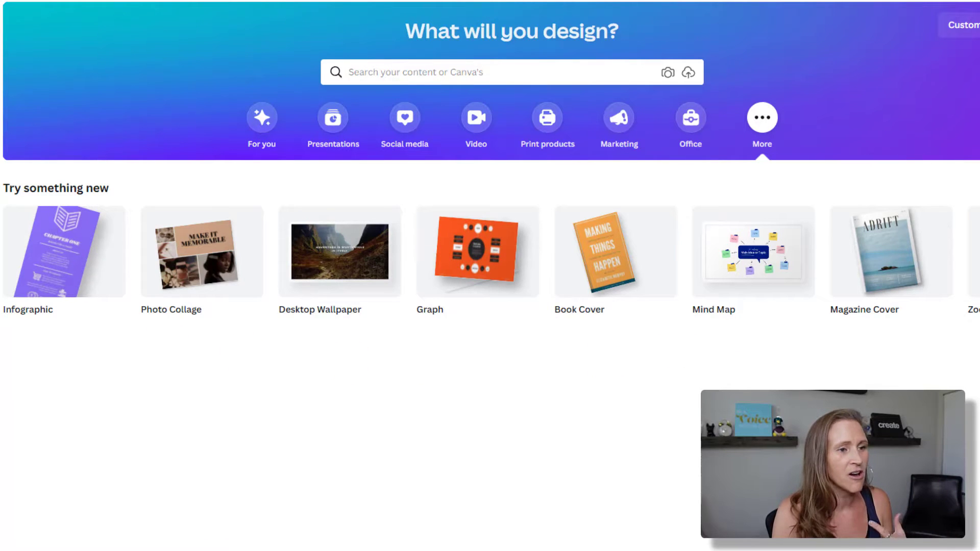
click(978, 252)
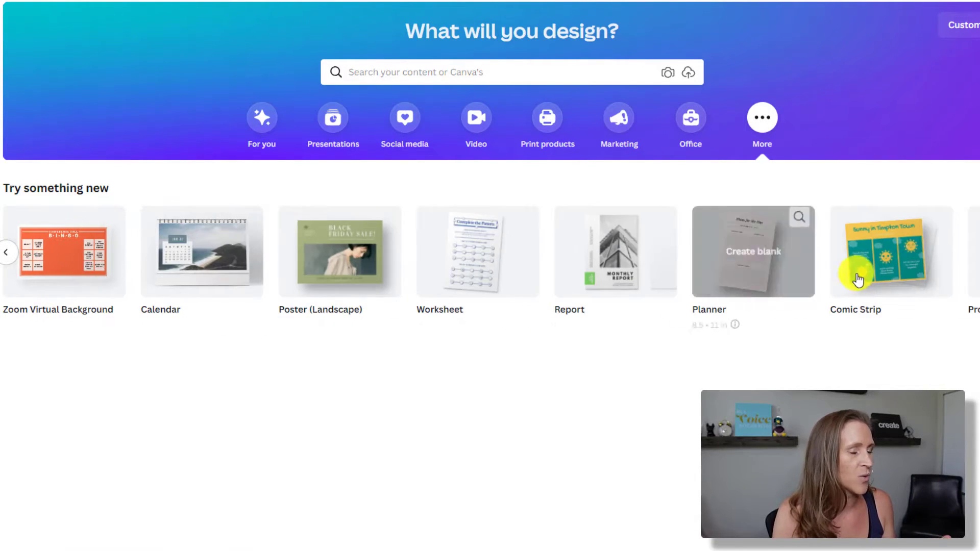
click(976, 253)
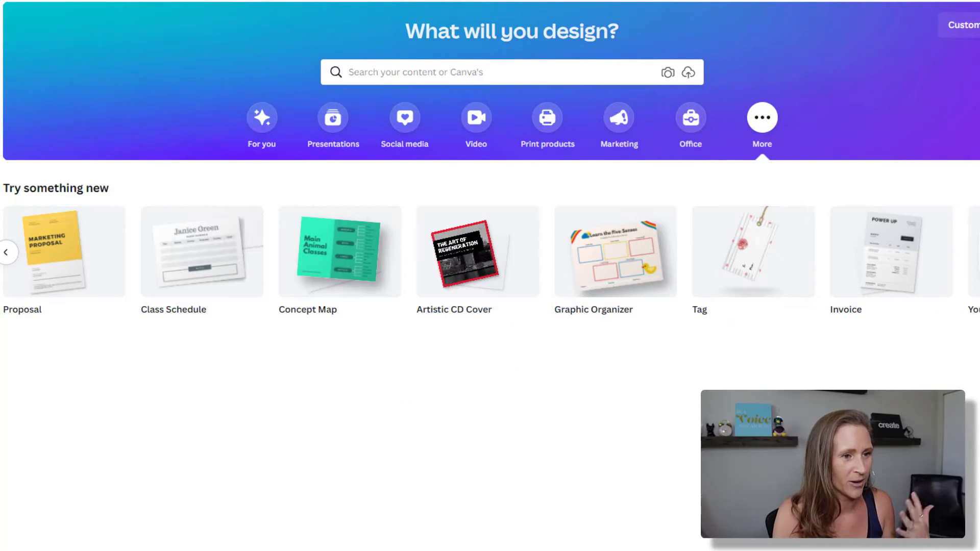
click(977, 252)
click(978, 252)
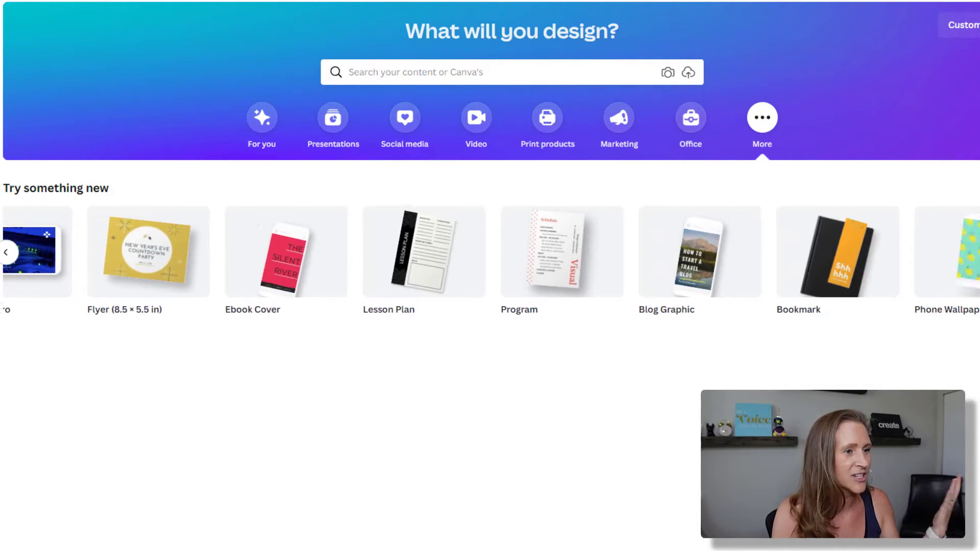
click(7, 253)
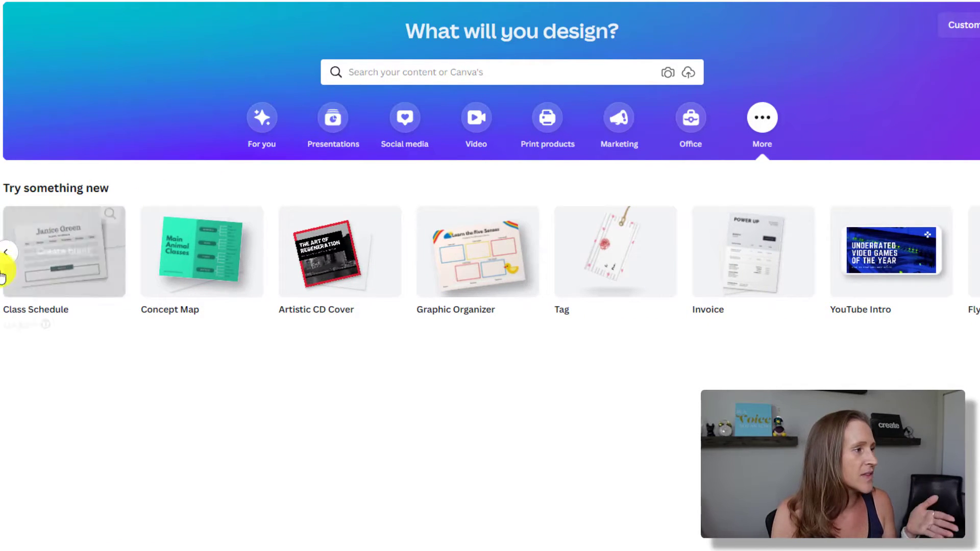
click(5, 252)
click(5, 252)
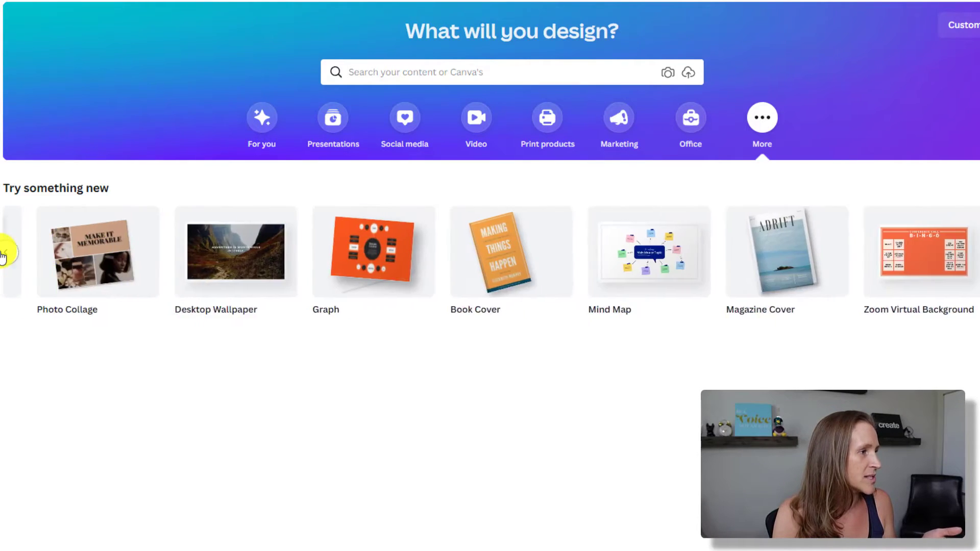
click(5, 252)
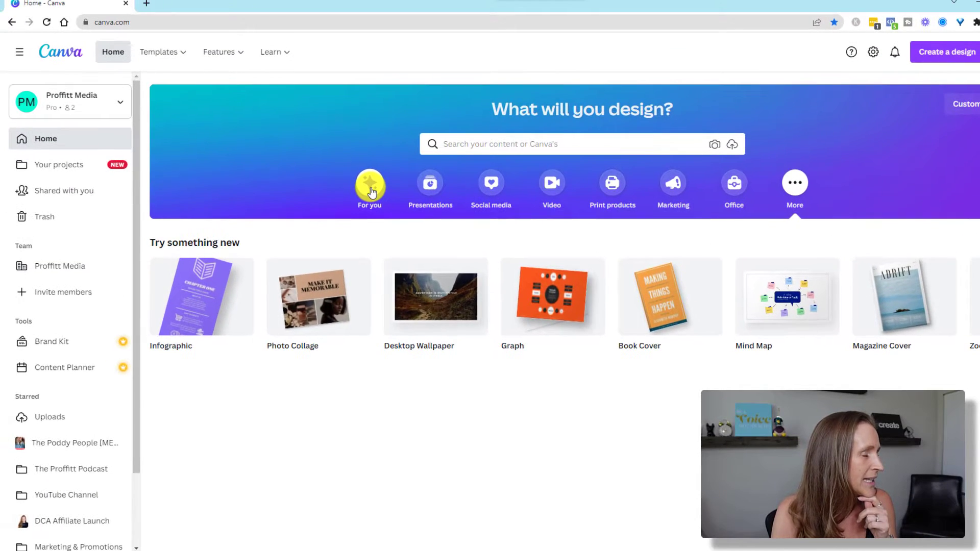
Step: Make a copy of the recent Instagram post "How to Make Changes in Your Content" and open the copy for editing
click(370, 189)
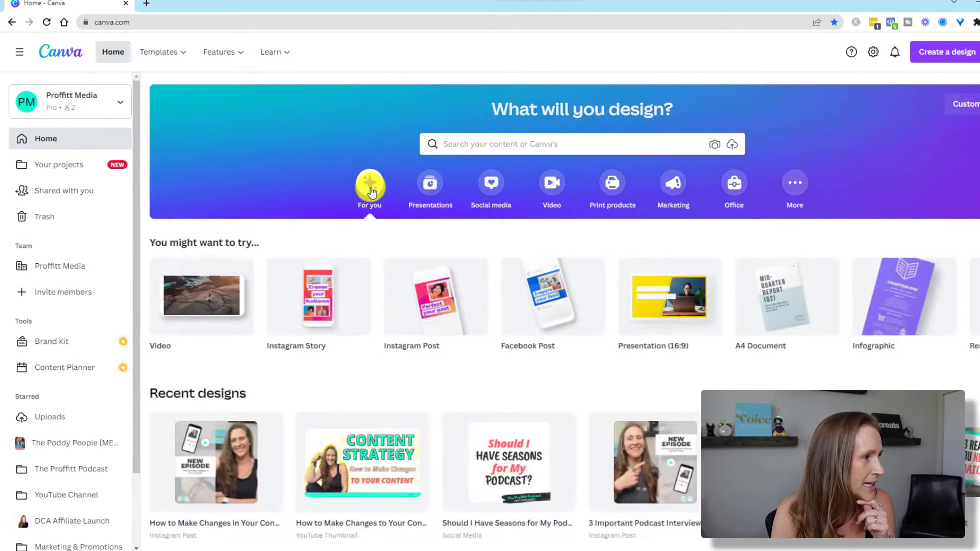
scroll(868, 312, down, 2)
scroll(940, 309, down, 2)
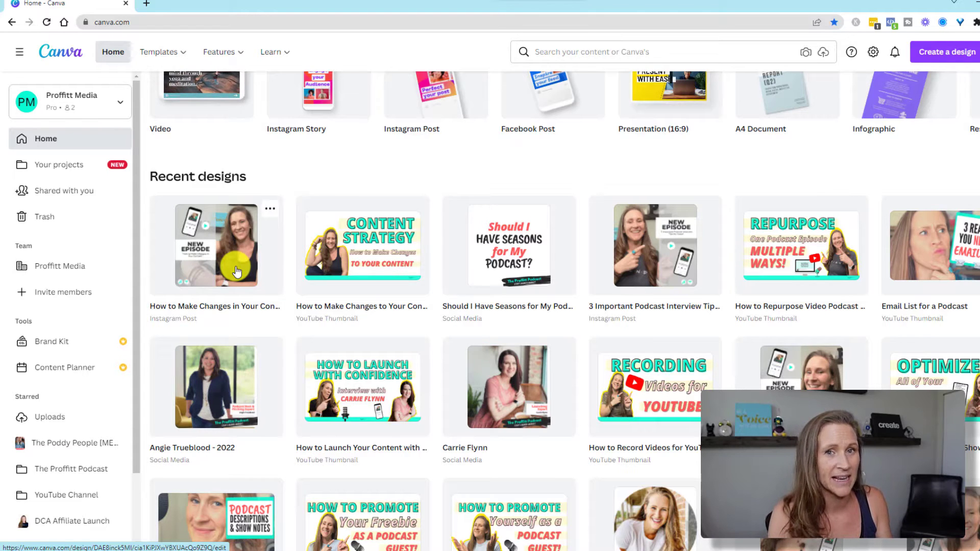
scroll(317, 258, up, 2)
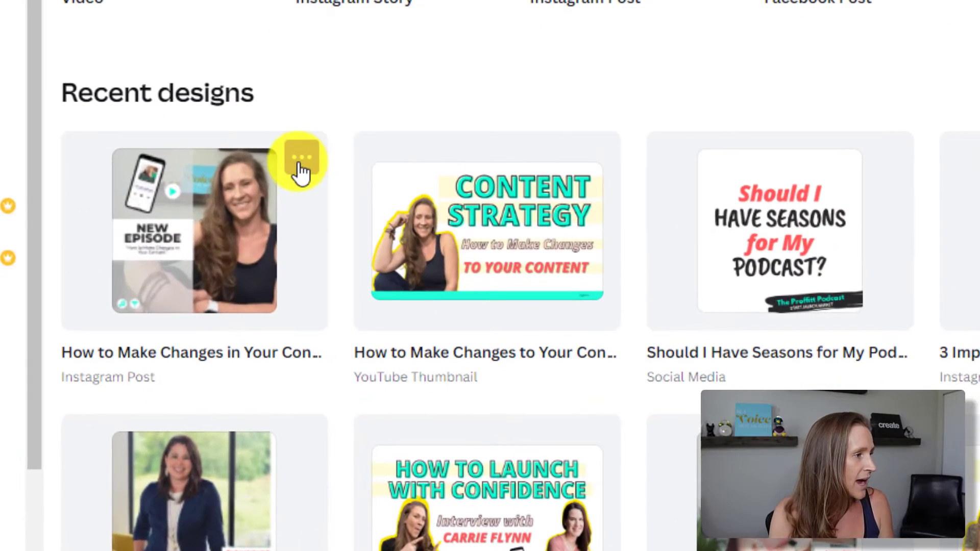
click(302, 158)
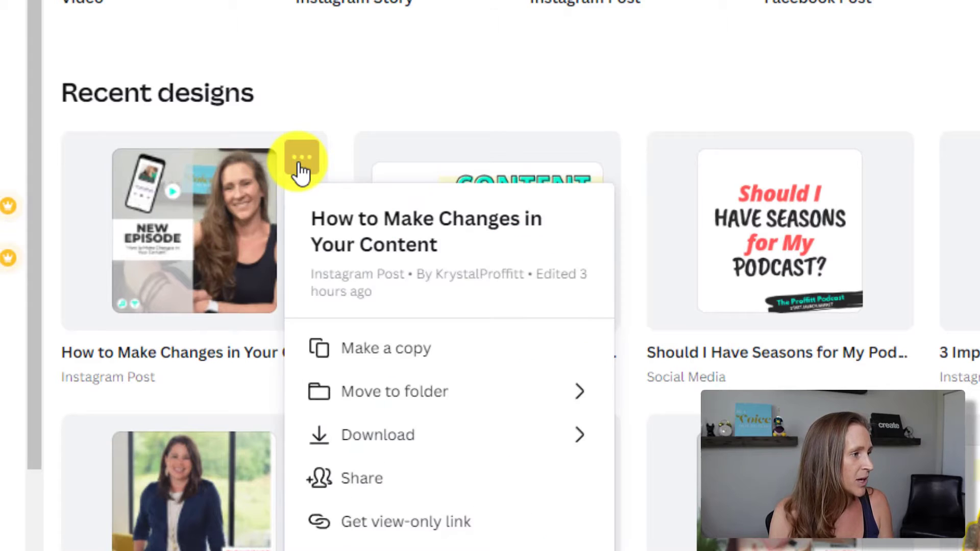
click(338, 352)
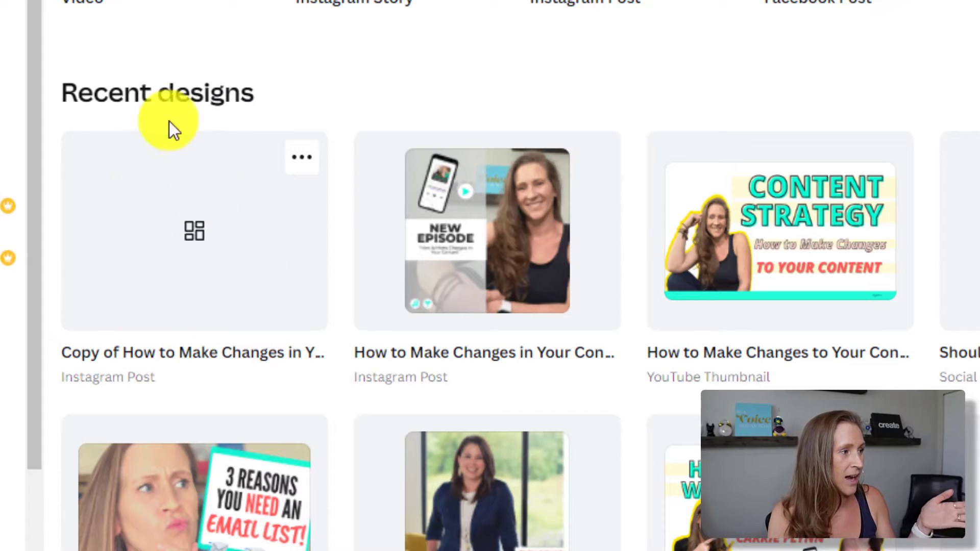
click(158, 269)
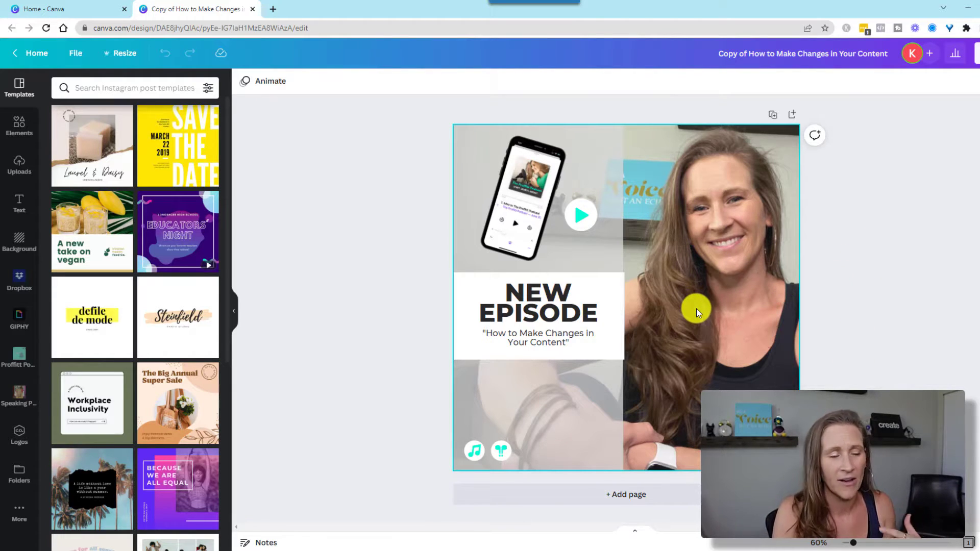
Step: Replace the episode title under the NEW EPISODE heading with "NEW PODCAST EPISODE NAME" in quotation marks
double_click(536, 339)
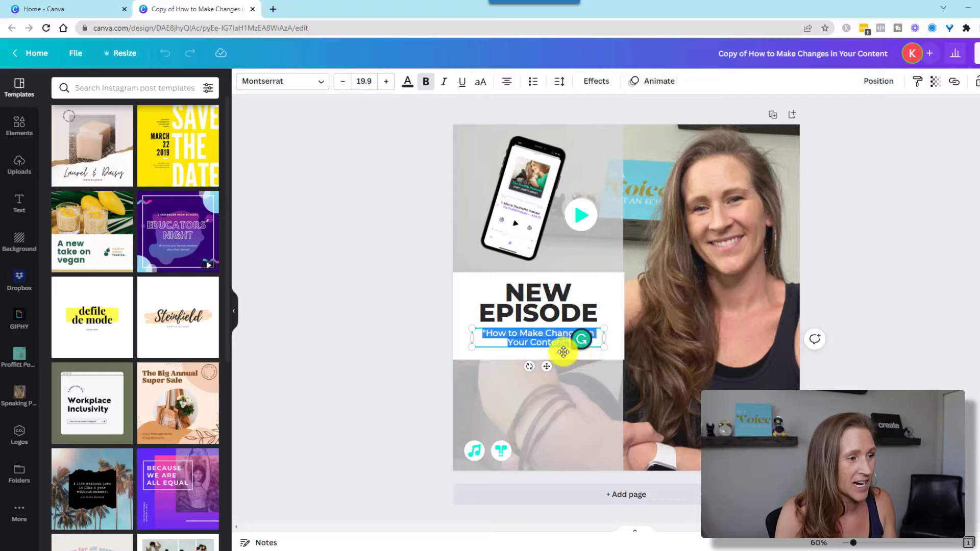
drag(577, 350, 572, 418)
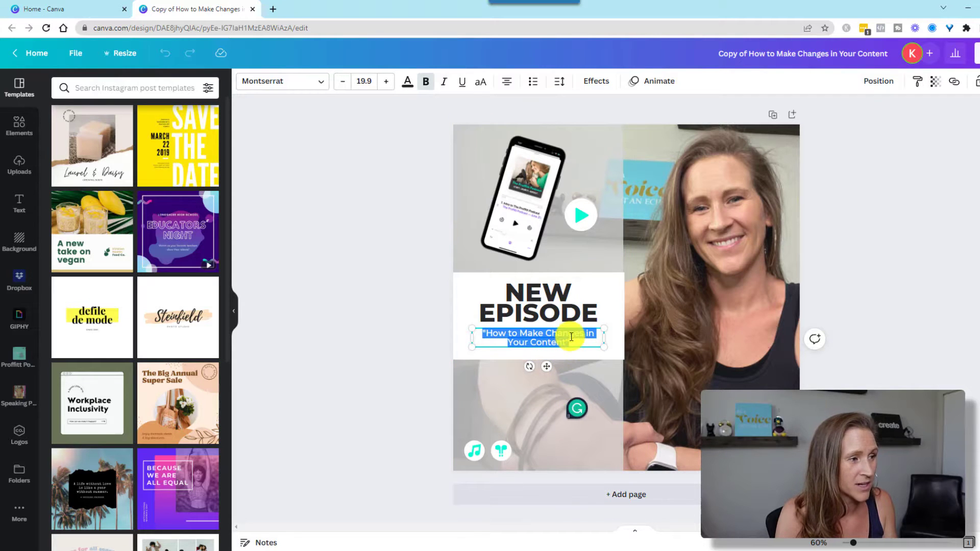
text(")
text(N)
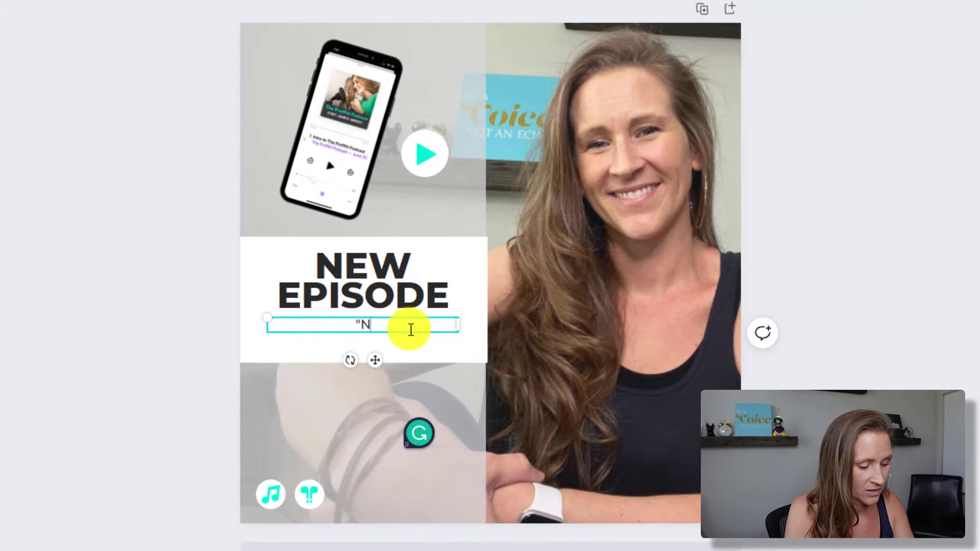
text(EW PODCAST EPIS)
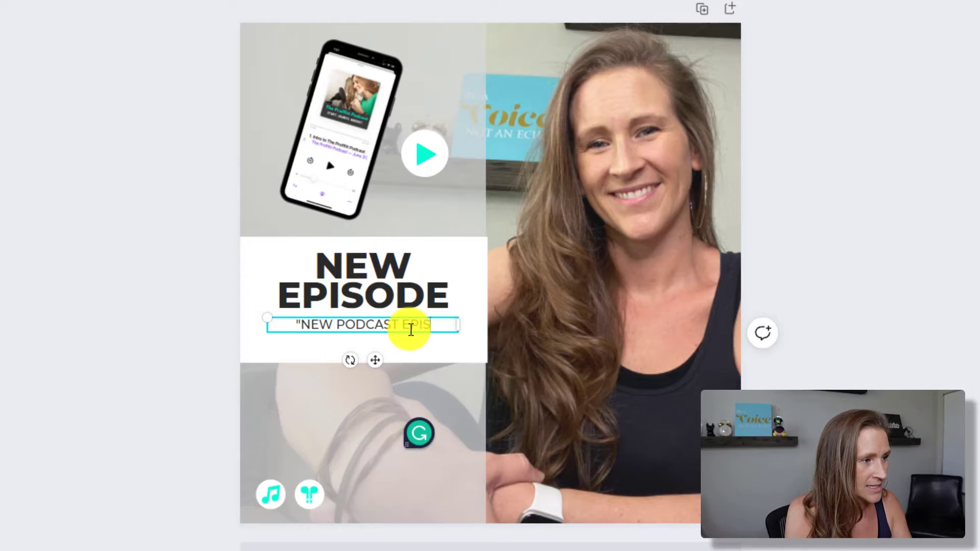
text(ODE NAME)
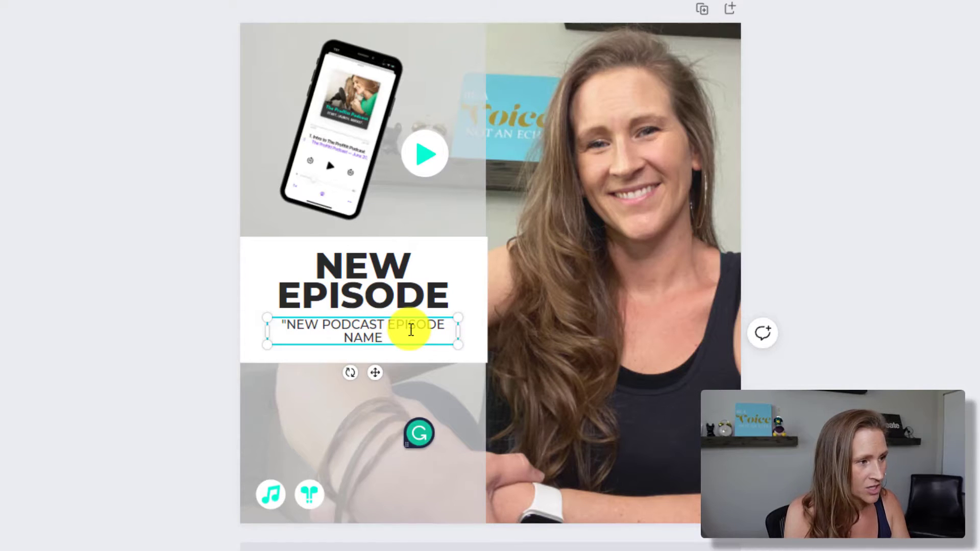
text(")
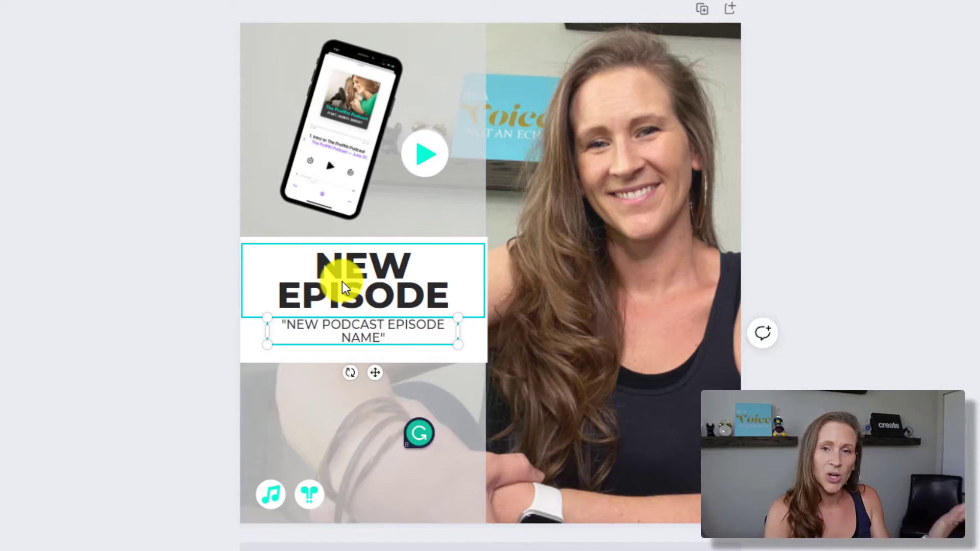
click(429, 158)
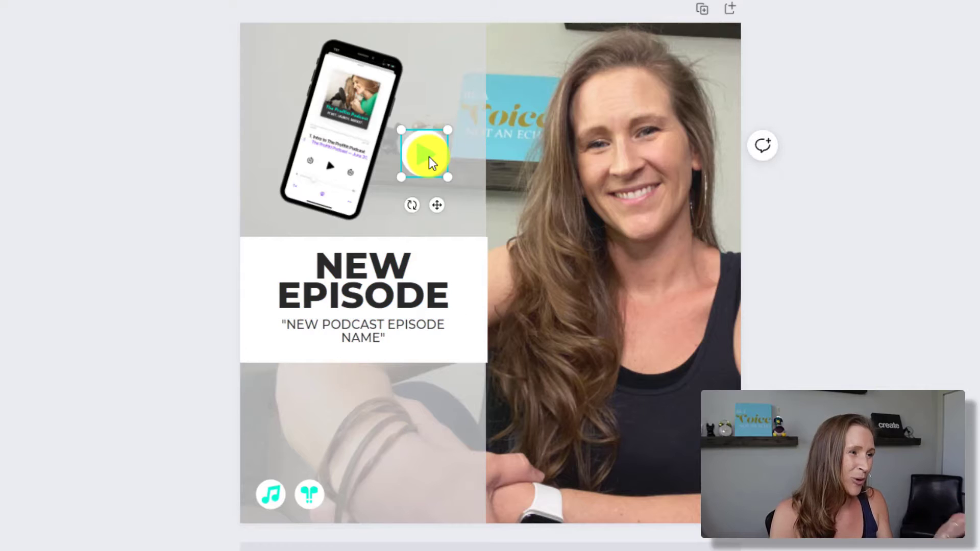
click(264, 504)
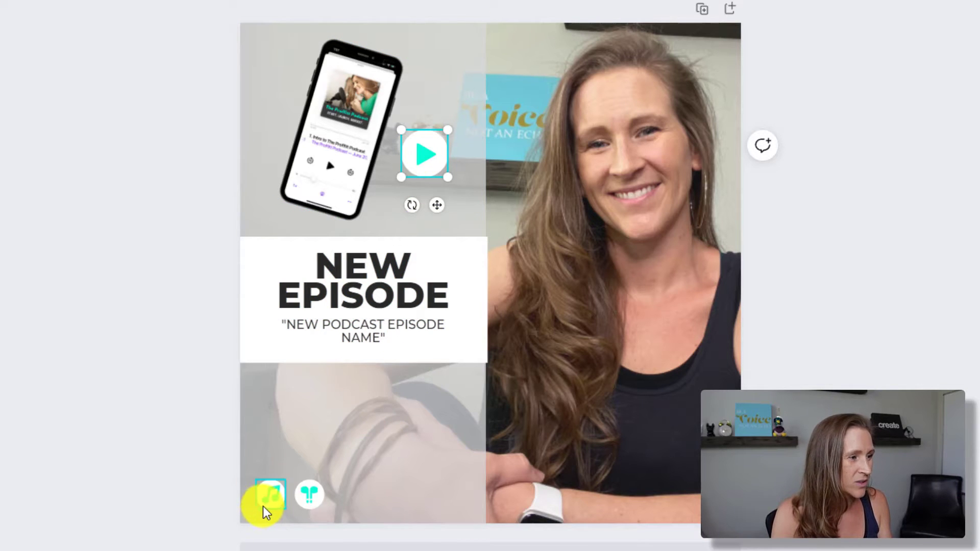
click(321, 501)
click(393, 455)
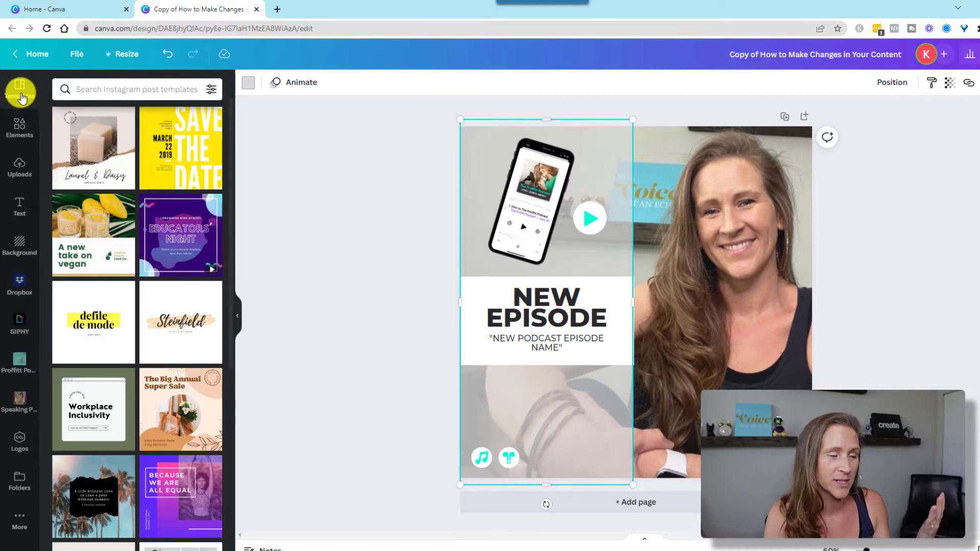
Step: Add a blank second page below the podcast episode post
scroll(189, 169, down, 3)
scroll(203, 160, down, 5)
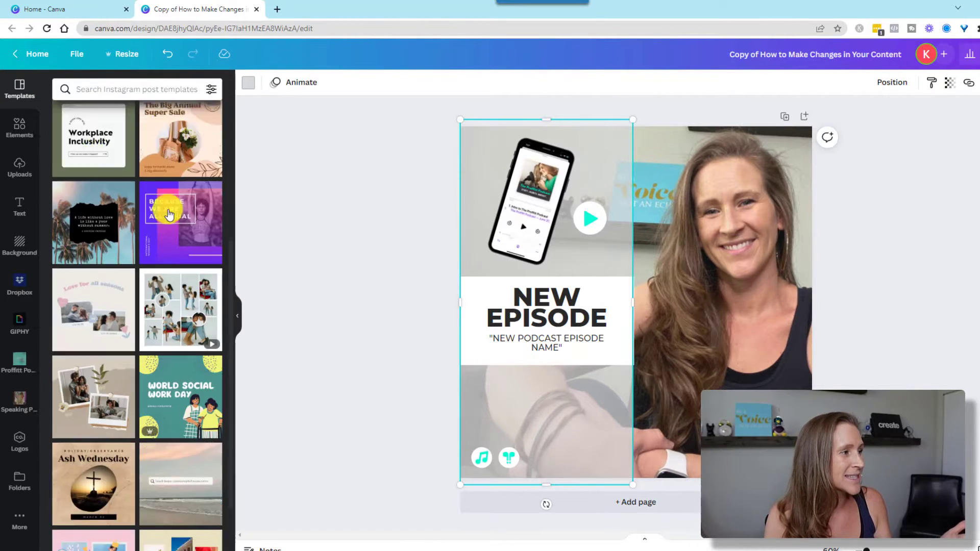
click(668, 508)
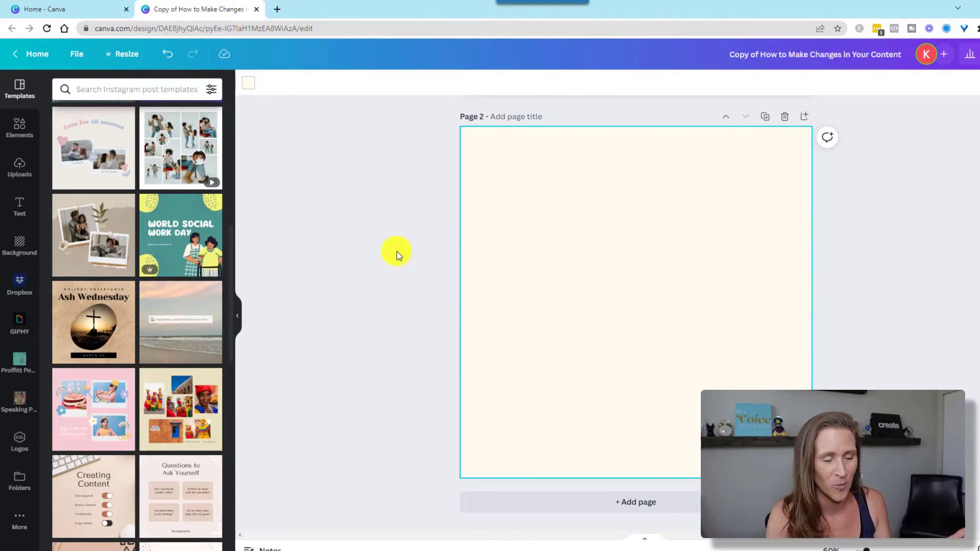
Step: Search the Instagram post templates for "PODCAST"
scroll(131, 324, down, 6)
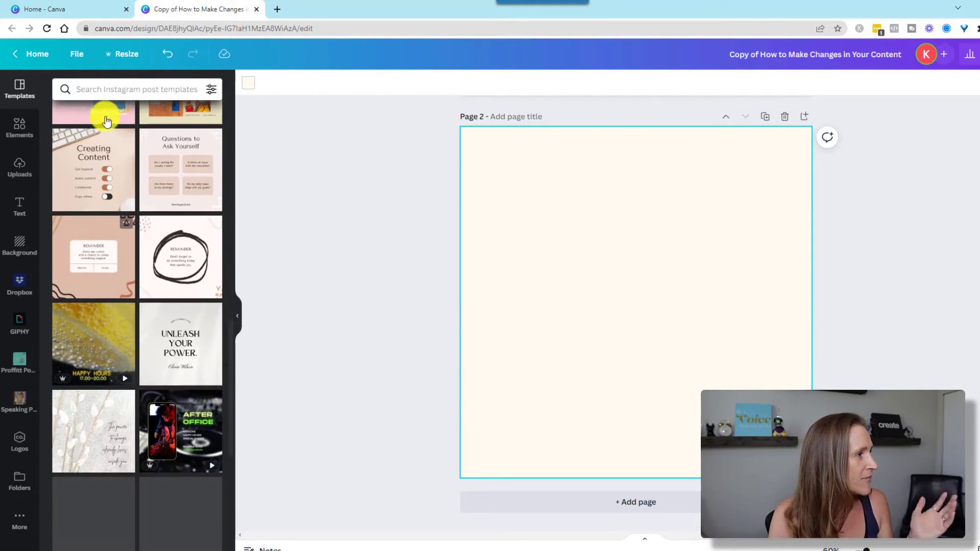
click(115, 91)
text(PODCA)
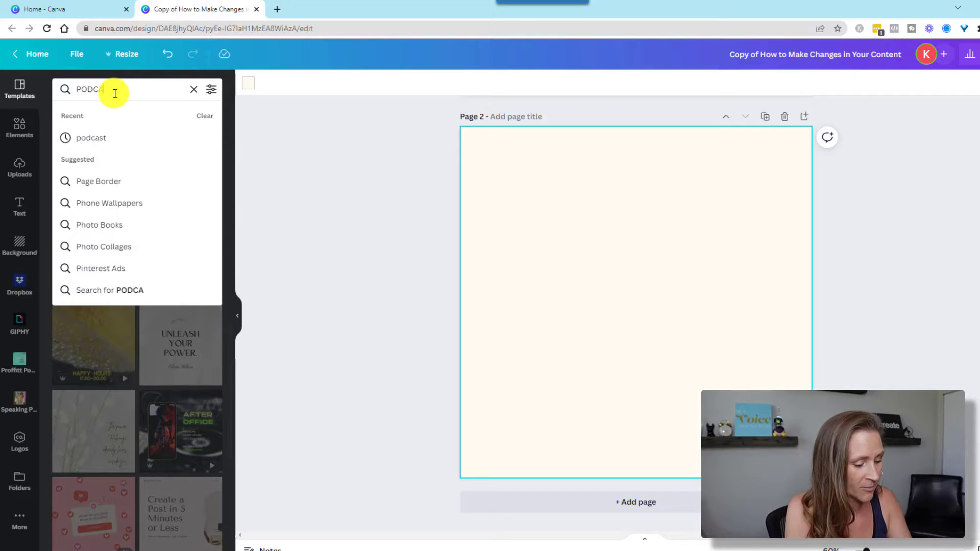
text(ST)
key(Return)
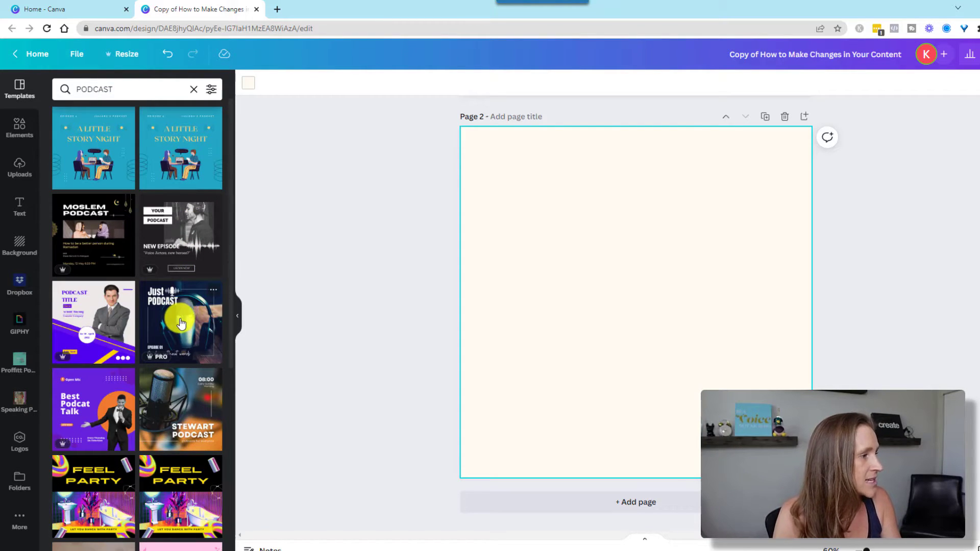
Step: Apply the cream NEW PODCAST template with the microphone photo and sound waves to page 2
scroll(182, 323, down, 6)
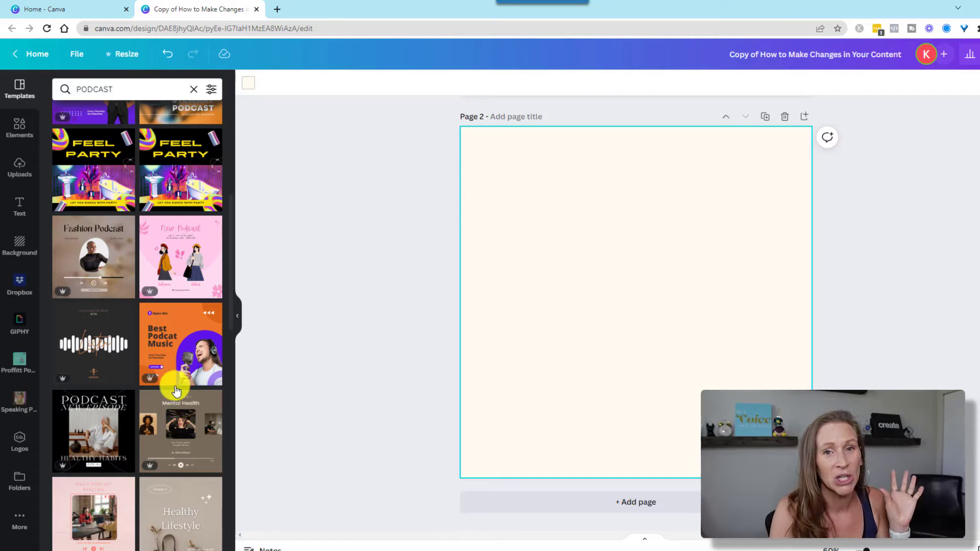
scroll(175, 372, down, 1)
scroll(175, 377, down, 2)
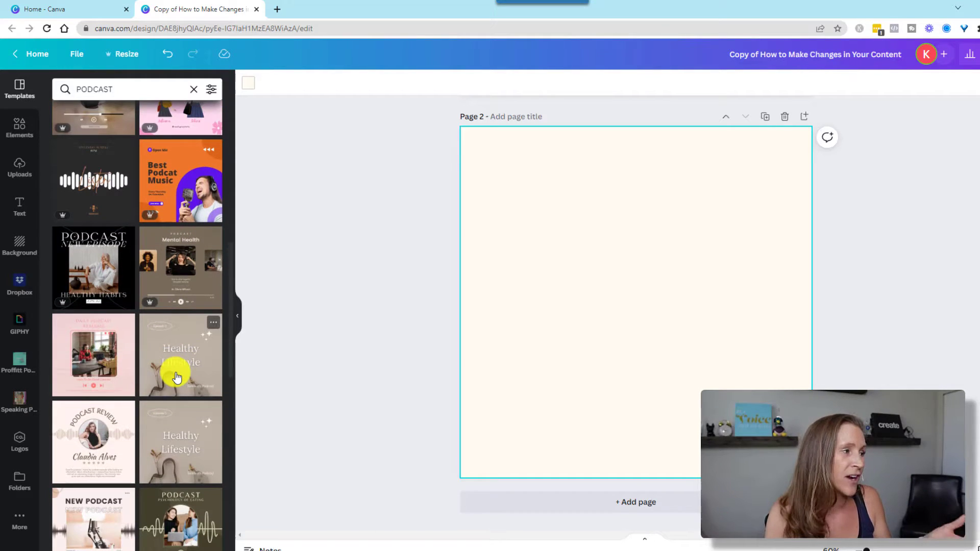
scroll(175, 375, down, 2)
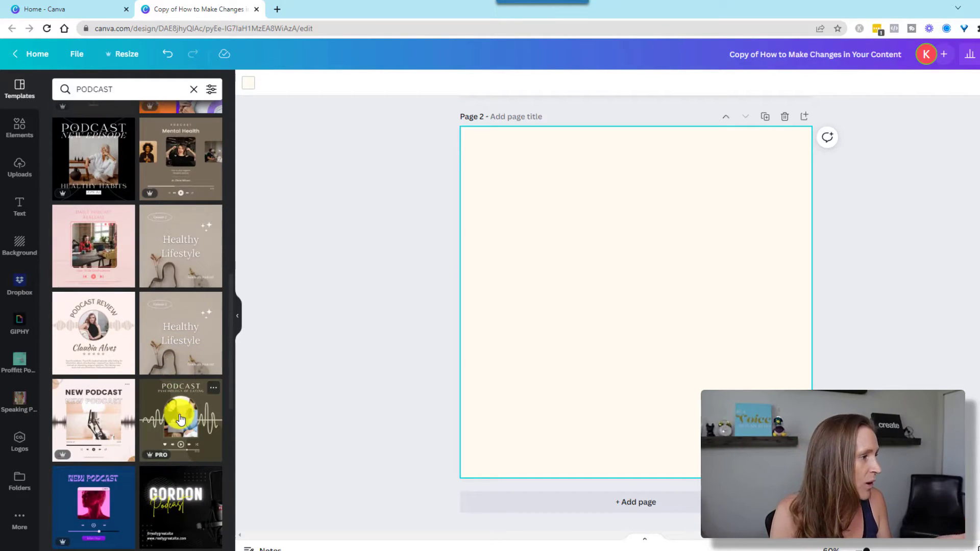
click(94, 406)
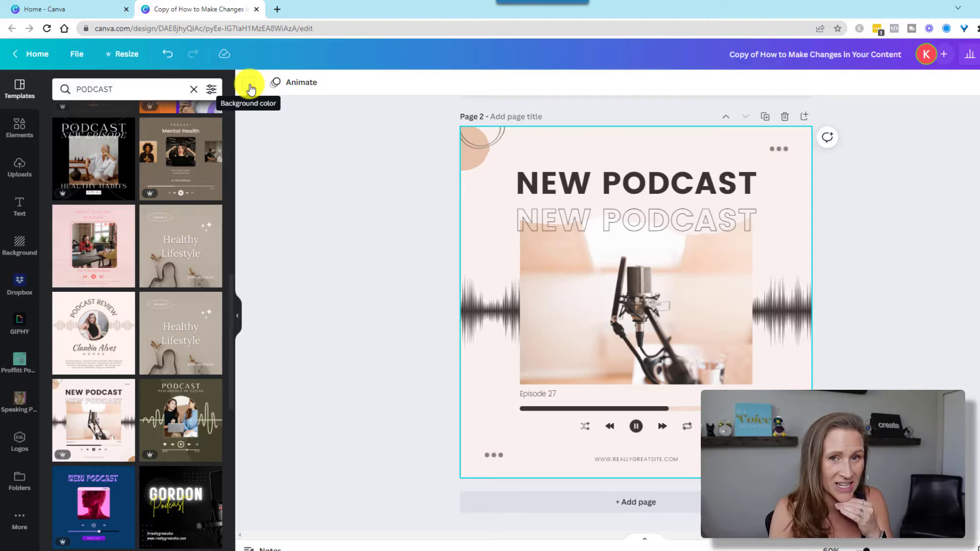
Step: Change the background color of page 2 to the pale turquoise tint from the brand kit's color palette
click(250, 85)
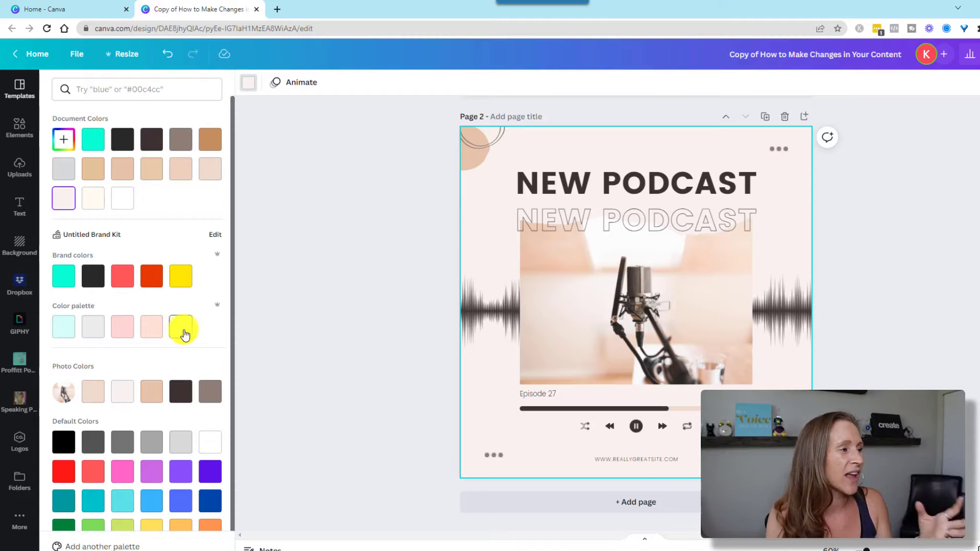
click(62, 276)
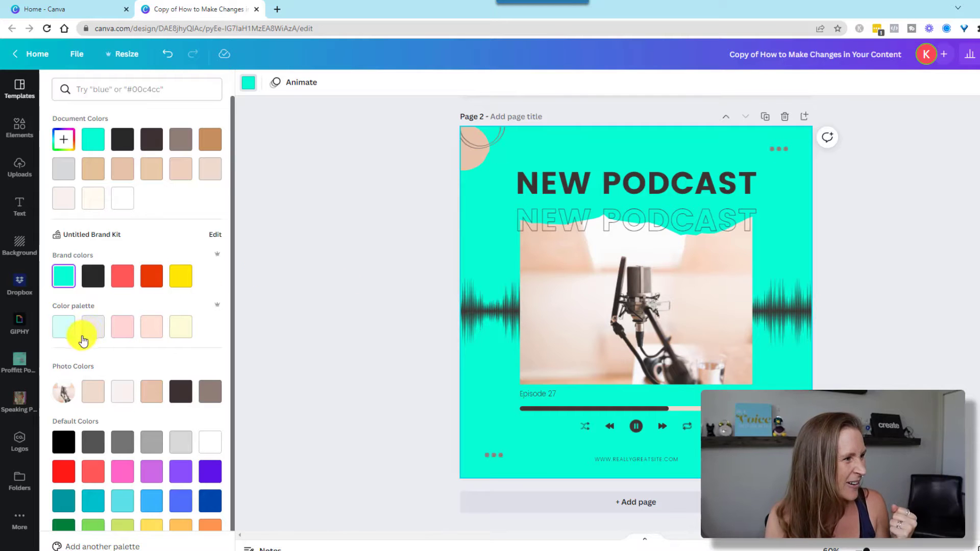
click(59, 330)
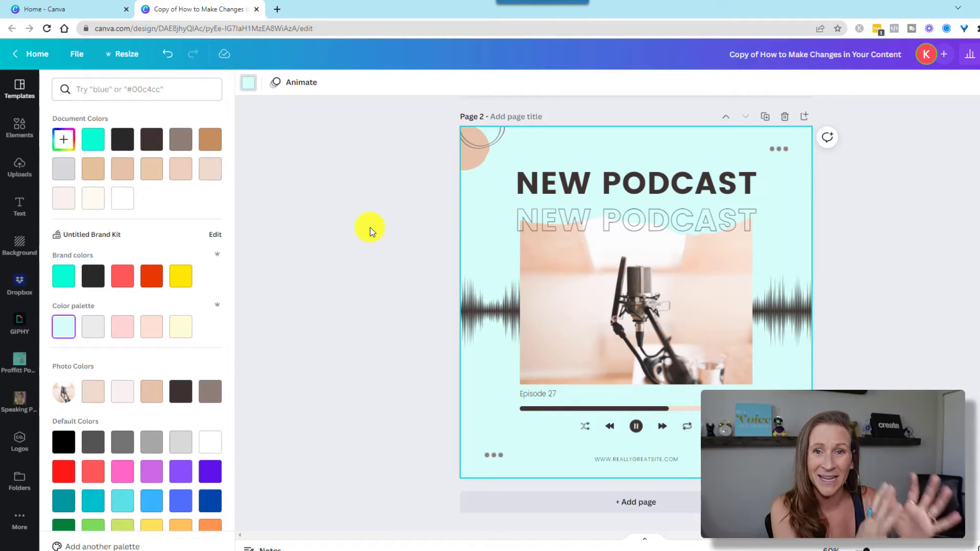
Step: Recolor the abstract corner shape beside the NEW PODCAST heading with the coral brand color for its fill and the pale pink tint for its lines
click(488, 151)
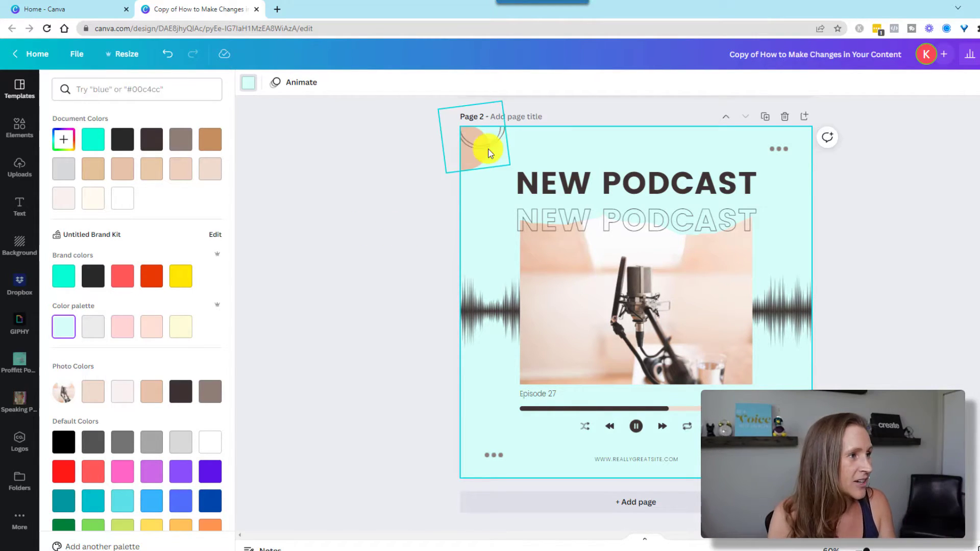
click(248, 82)
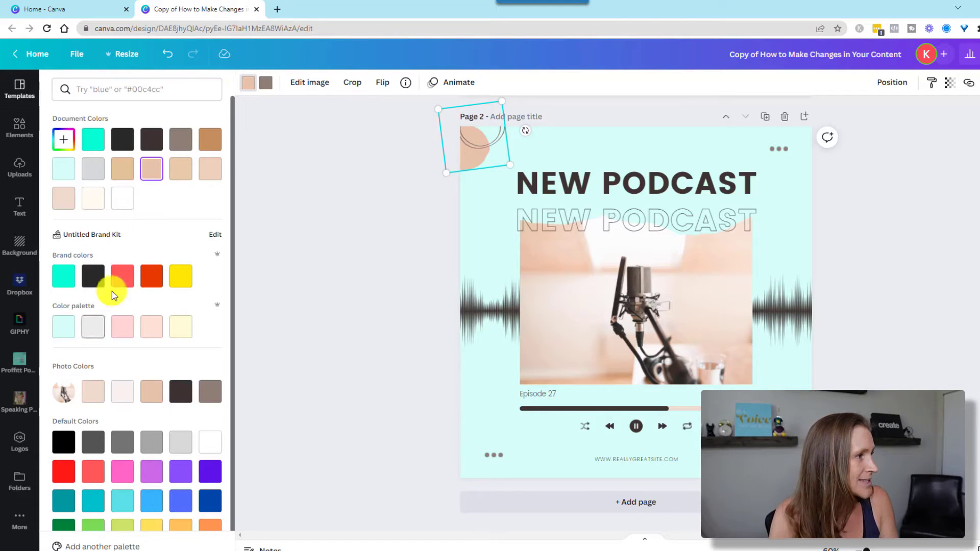
click(125, 278)
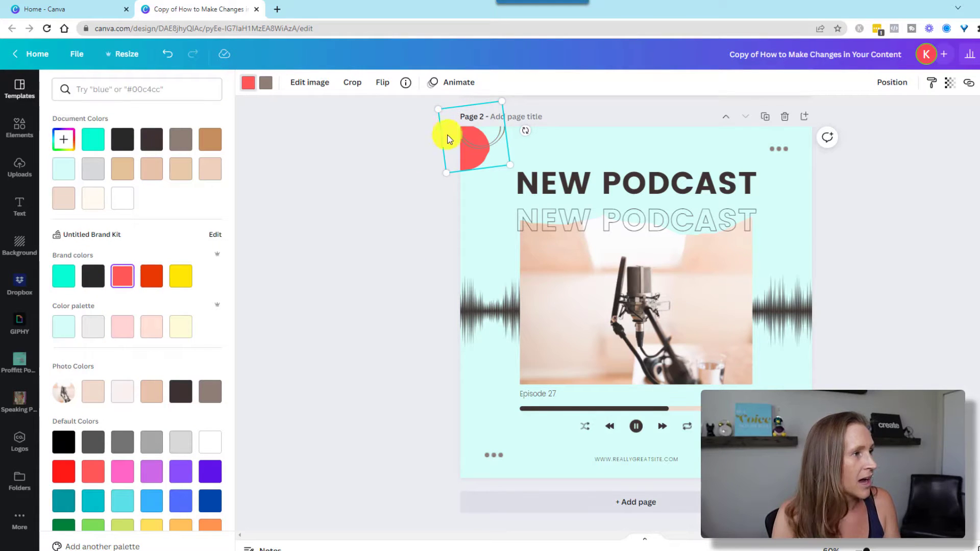
click(258, 91)
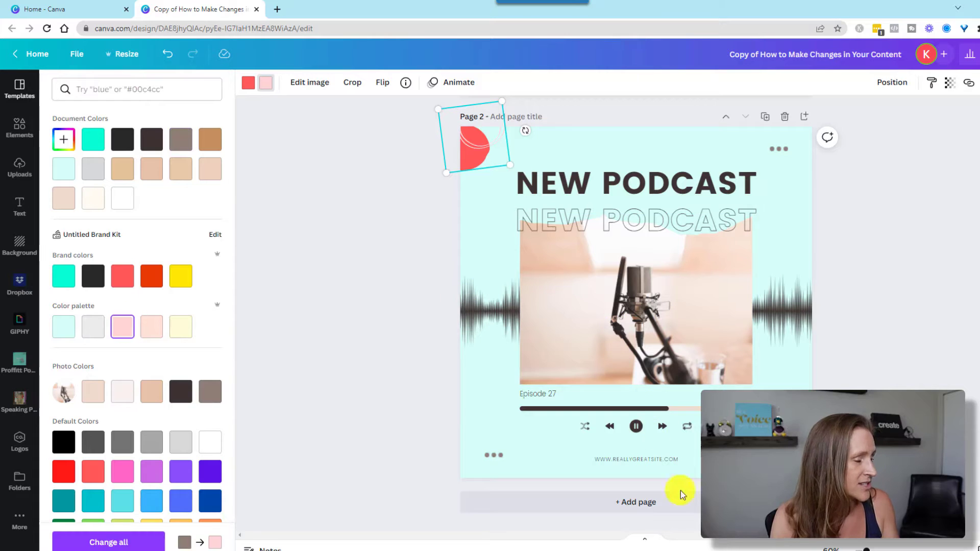
Step: Change the brown in page 2's lower-corner graphic to the coral brand color and apply the replacement across all pages
click(794, 443)
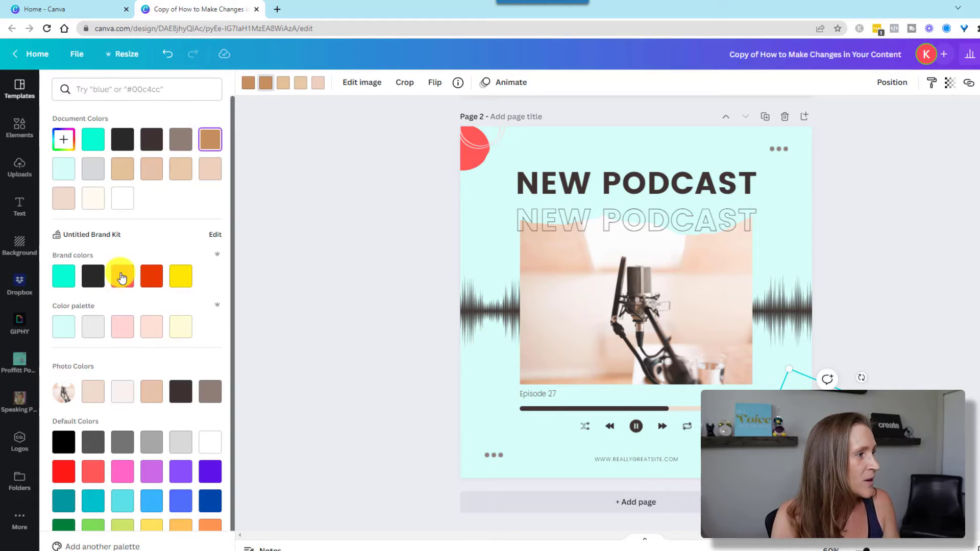
click(476, 149)
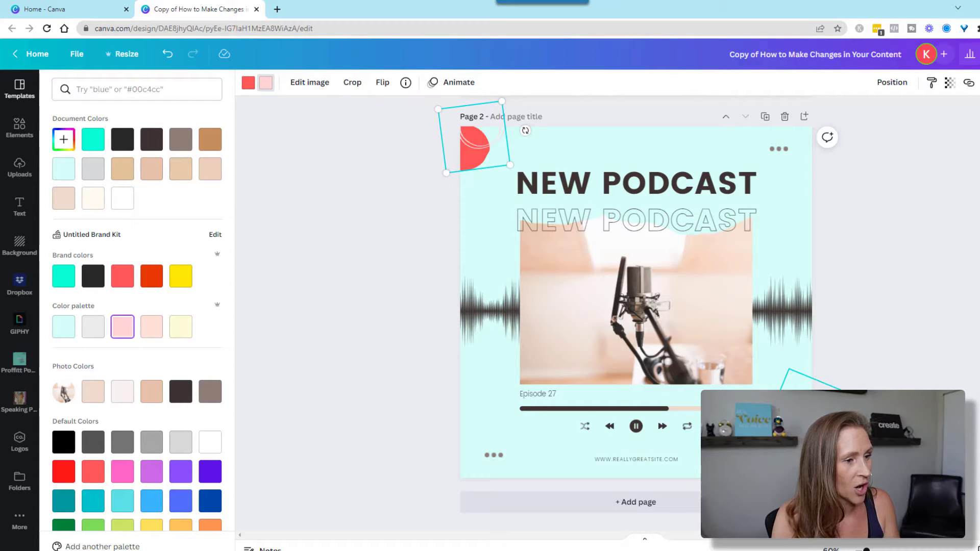
click(794, 447)
click(261, 84)
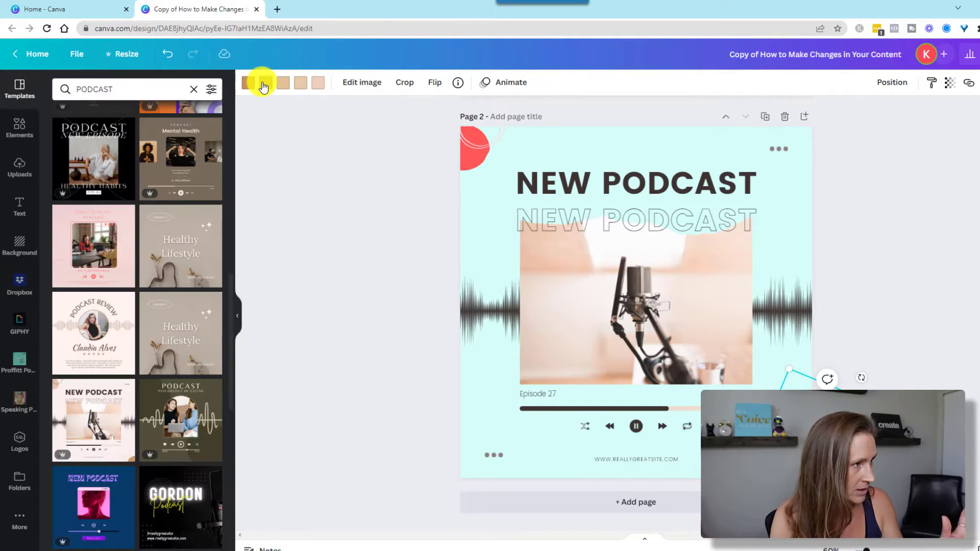
click(122, 278)
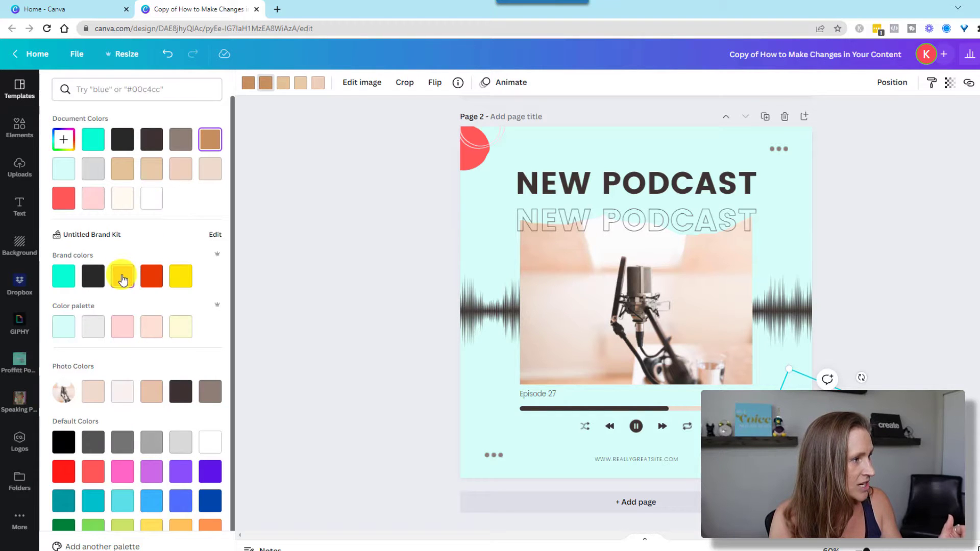
click(106, 544)
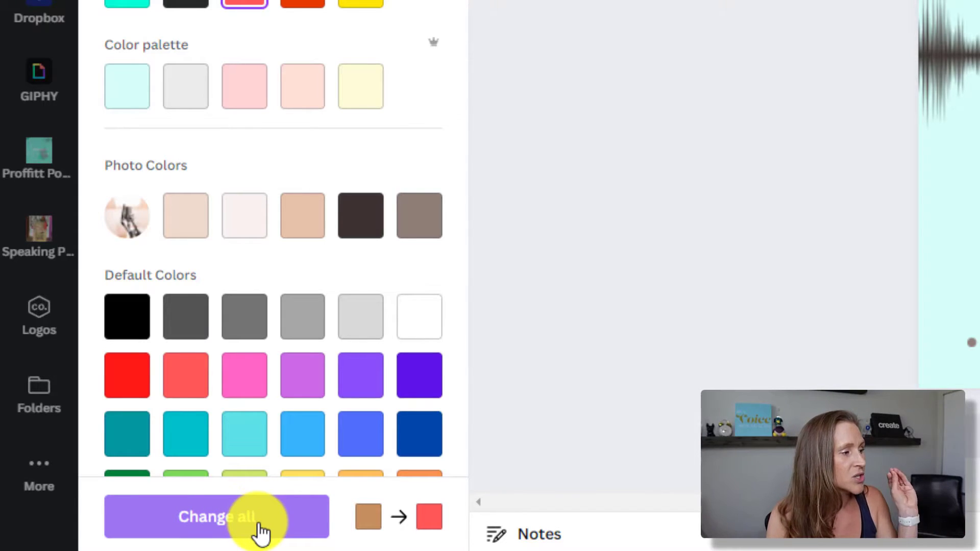
click(256, 526)
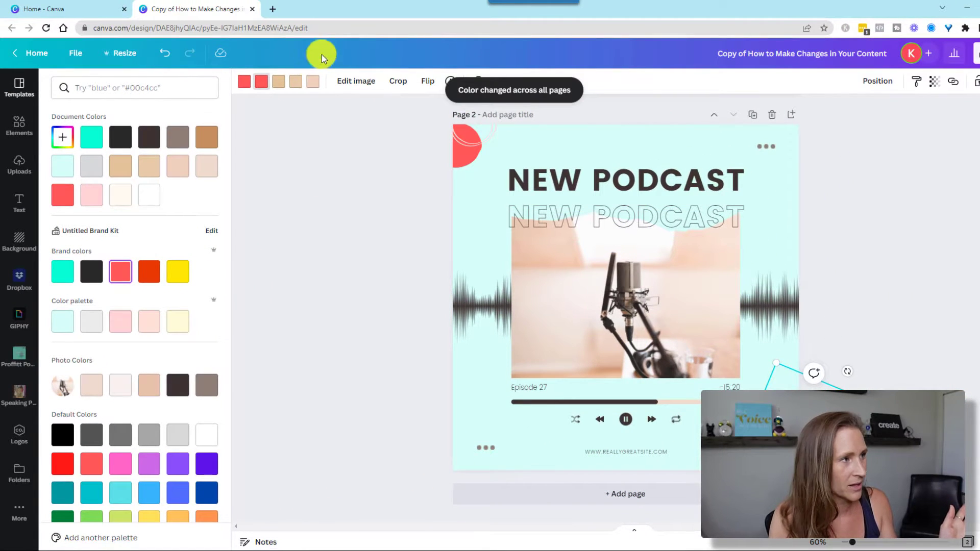
Step: Set the lower-corner graphic's three remaining tan colors to the pale pink, pale peach and pale yellow tints of the brand palette
click(278, 81)
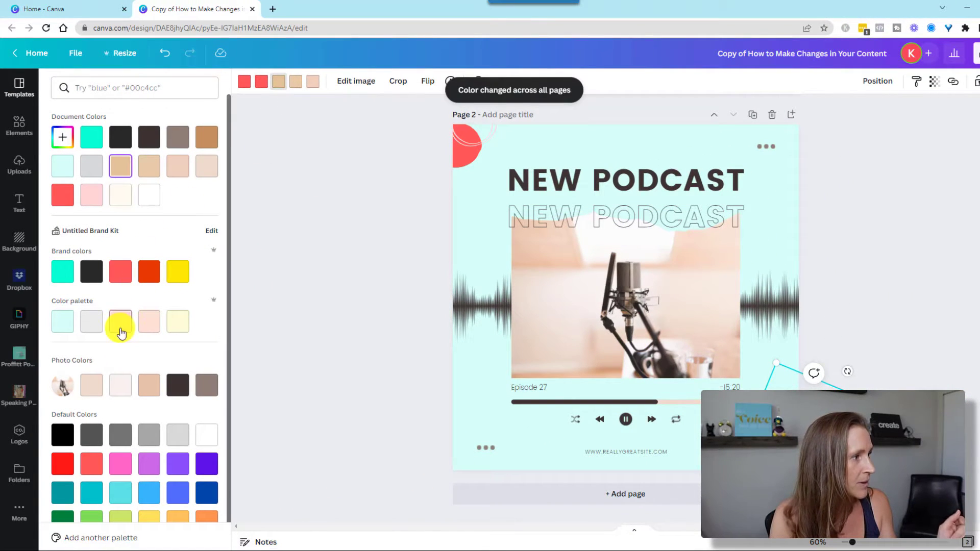
click(121, 323)
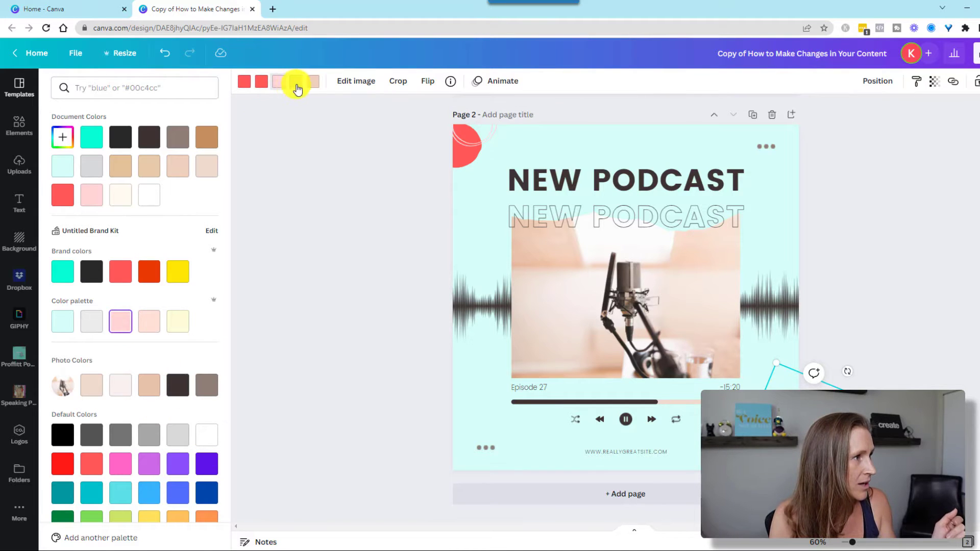
click(296, 83)
click(148, 321)
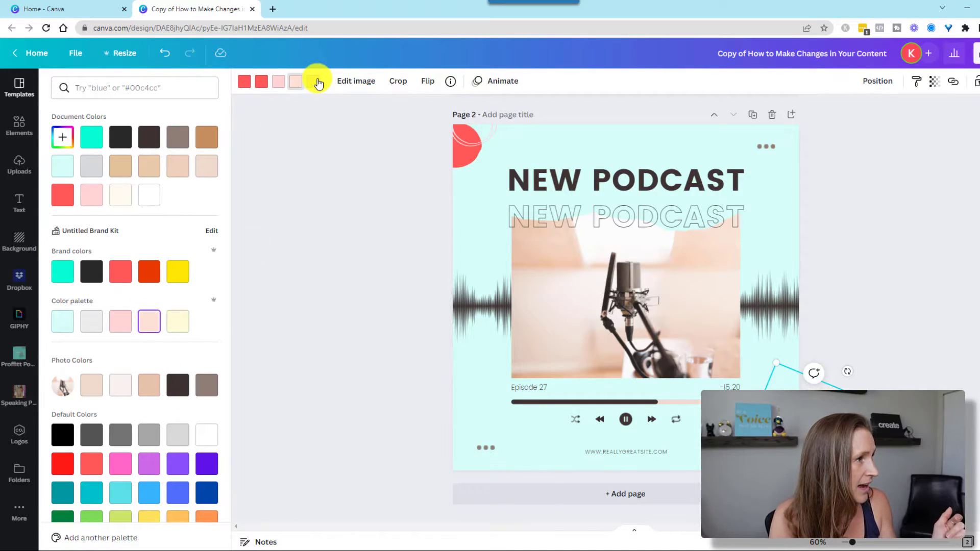
click(314, 82)
click(182, 324)
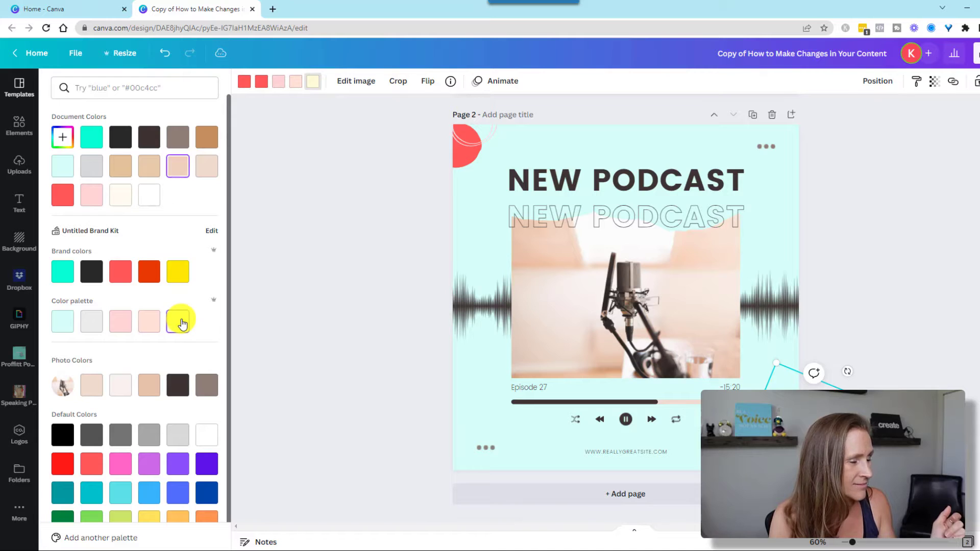
Step: Try the light gray tint as the lower-corner graphic's first color, restore the coral brand color, and deselect the graphic
click(244, 82)
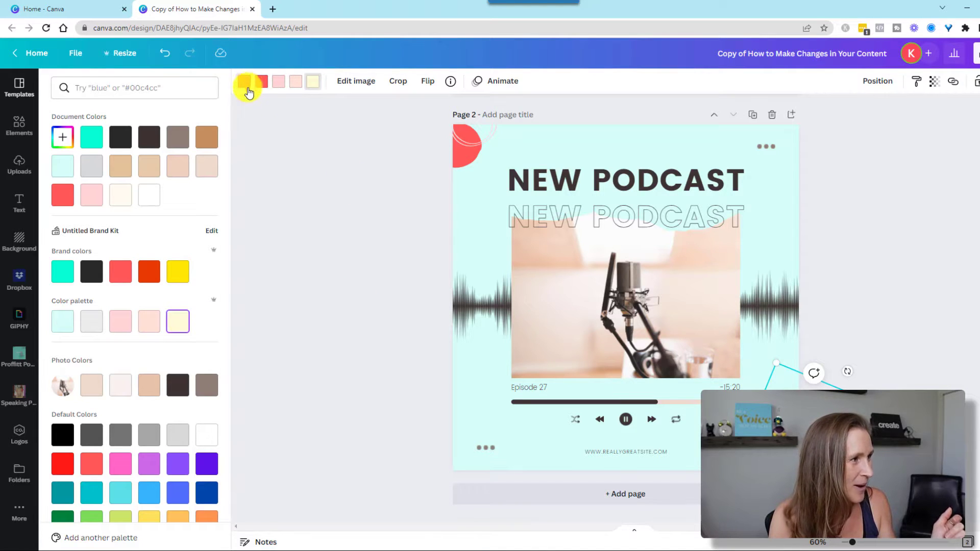
click(85, 327)
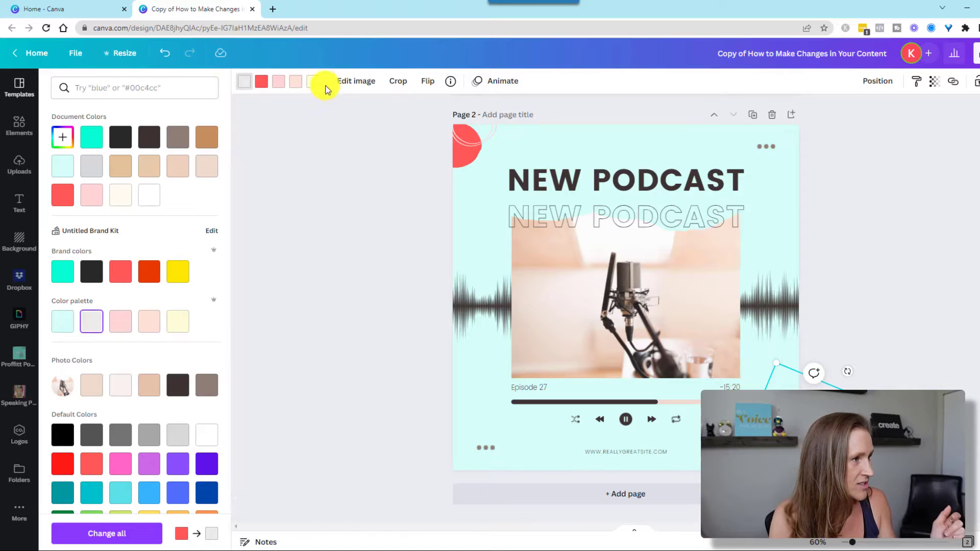
click(122, 272)
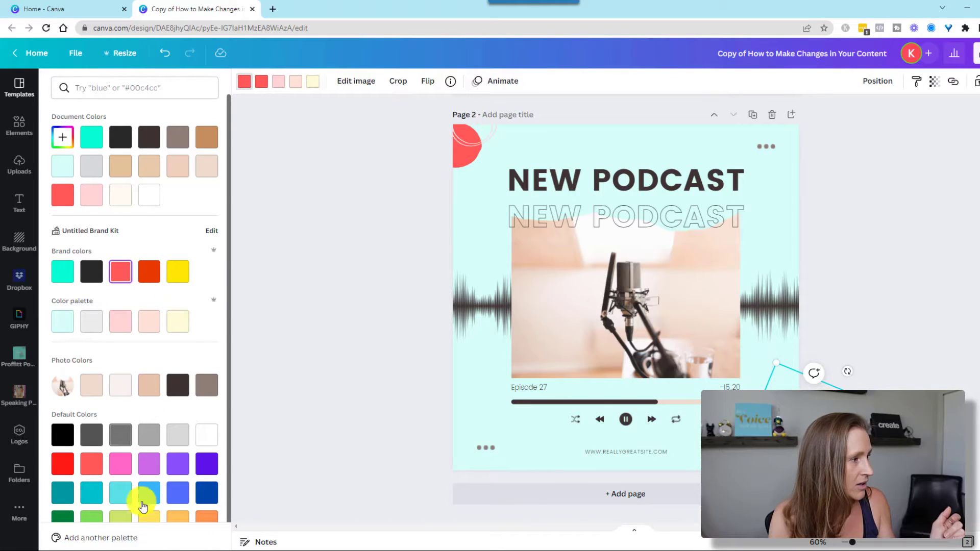
click(296, 308)
click(876, 252)
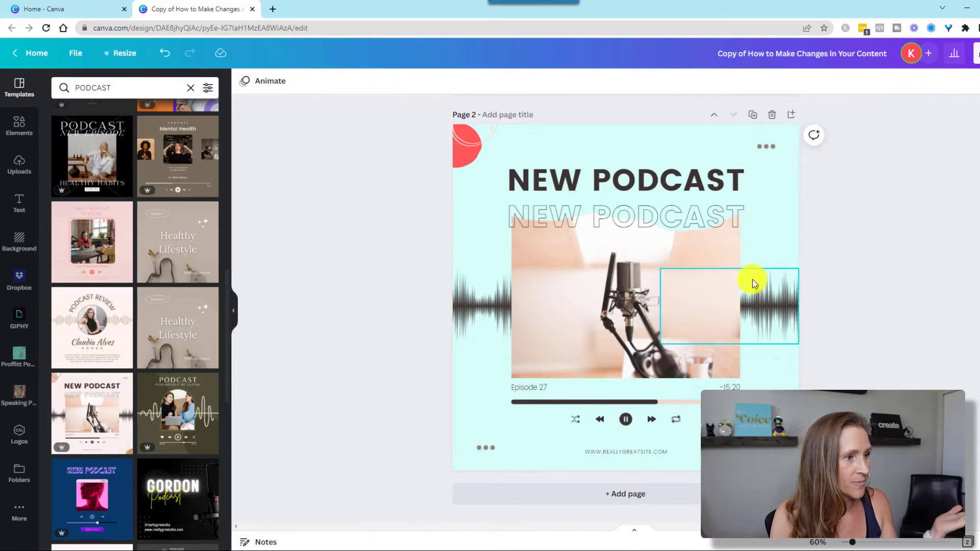
Step: Search the uploads for "PODCAST", try the Rookie Podcasting cover on page 2, and delete it again
click(722, 280)
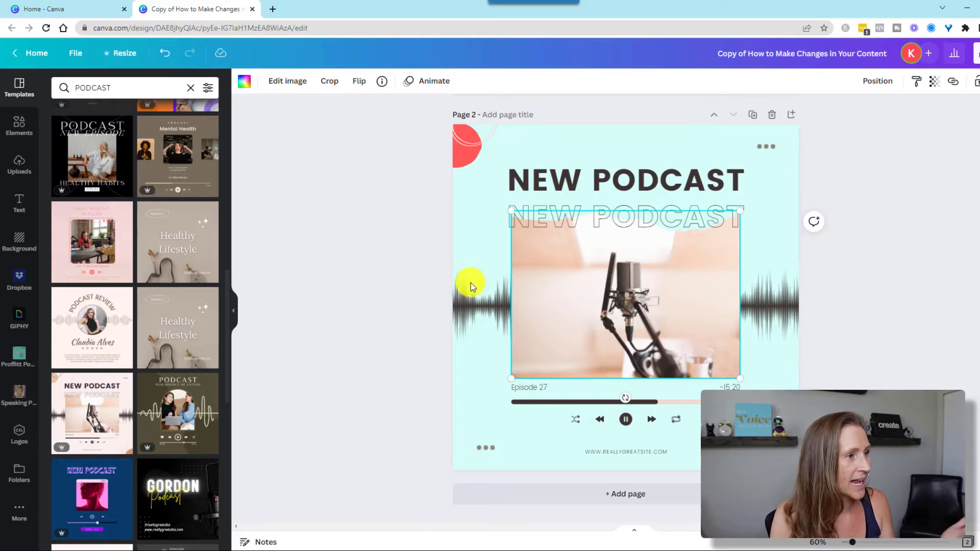
click(11, 163)
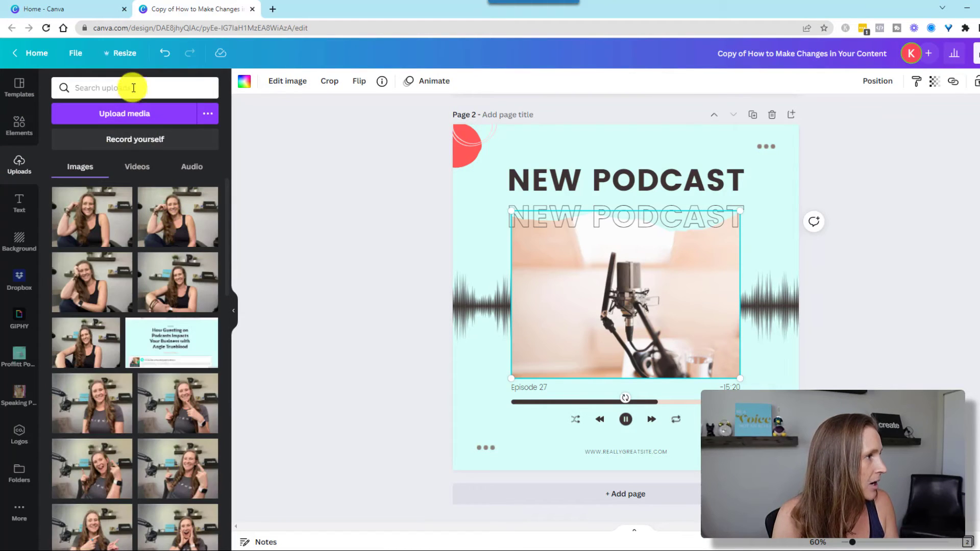
click(134, 88)
text(PODC)
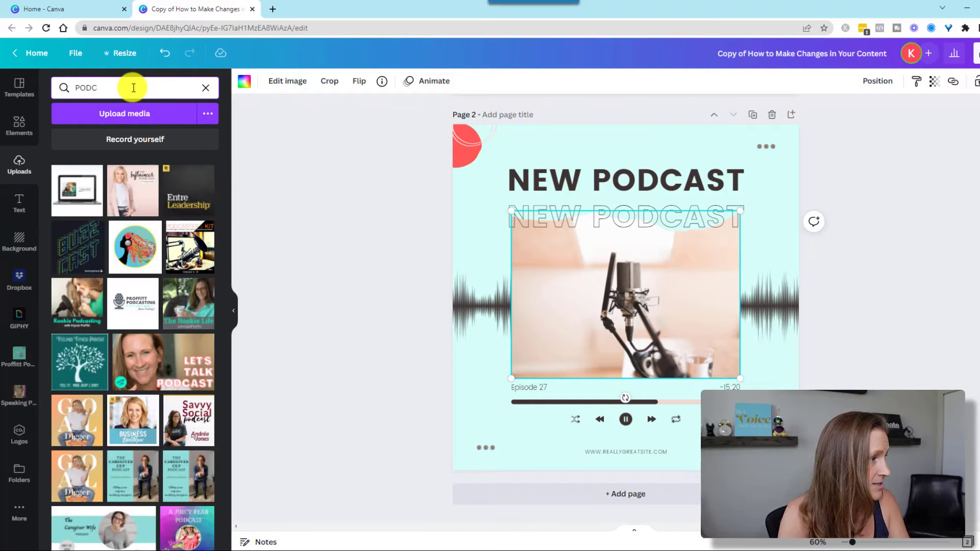
text(AST)
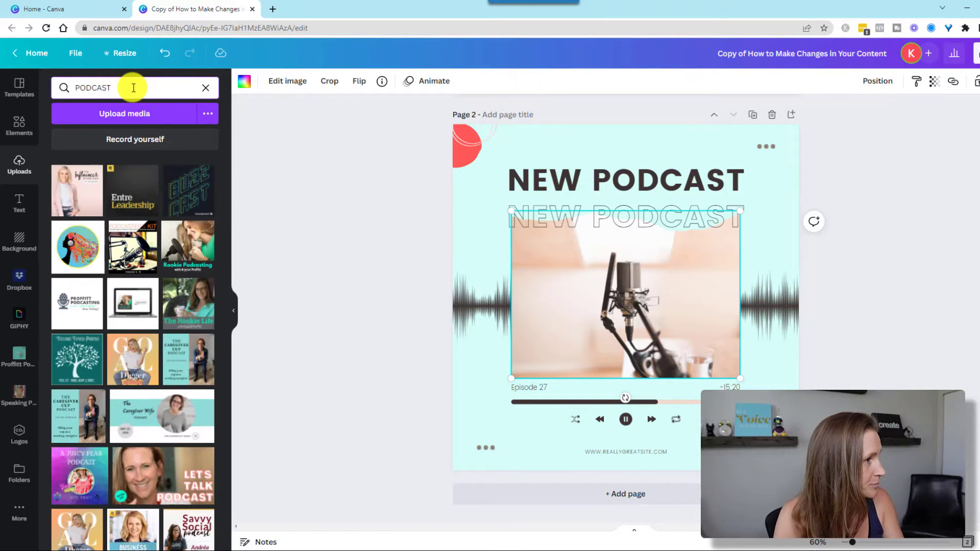
click(187, 253)
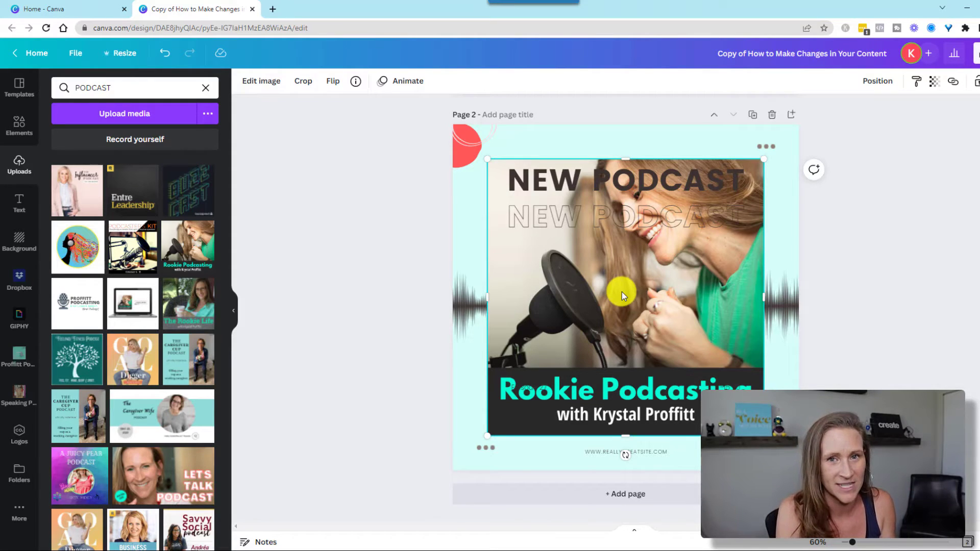
key(Delete)
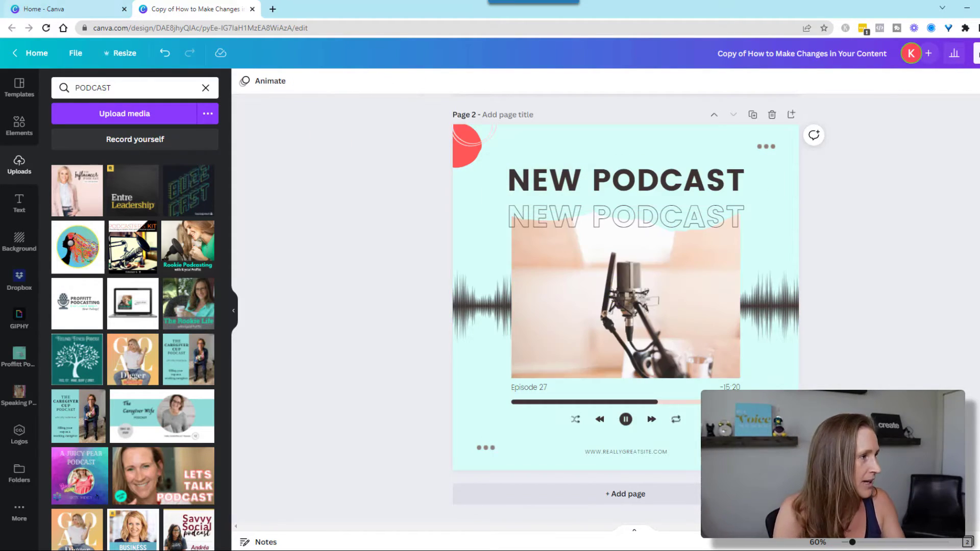
Step: Search the uploads for "THE PROFFITT"
click(103, 87)
text(THE PROFFITT)
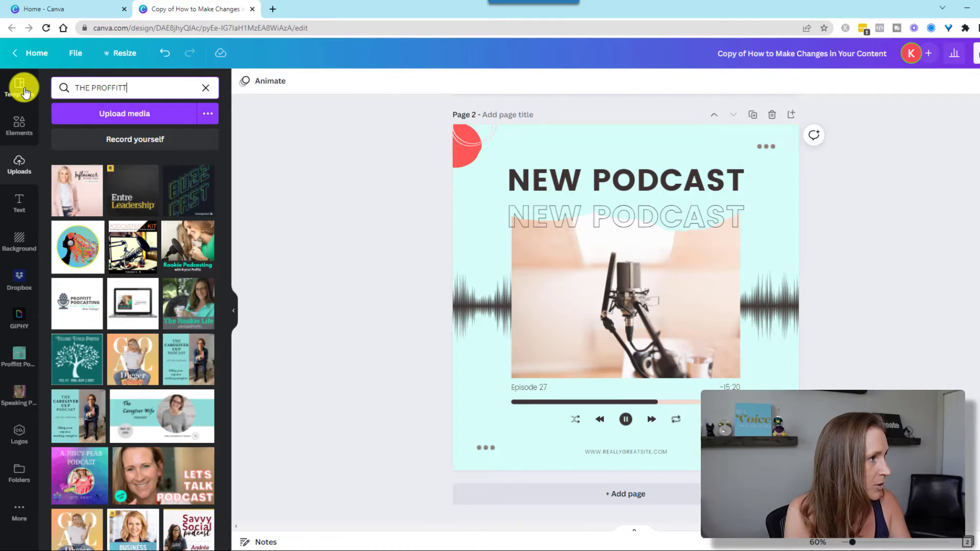
key(Return)
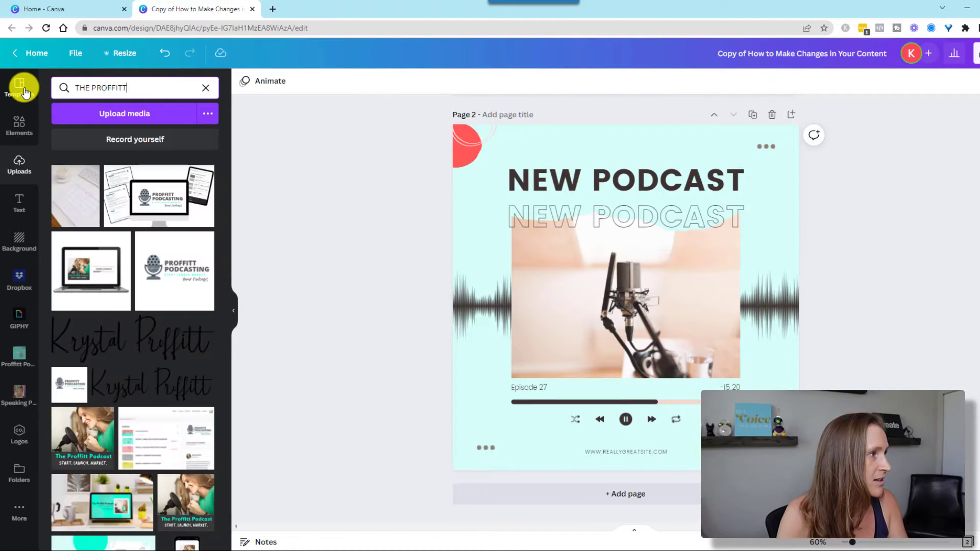
Step: Try The Proffitt Podcast cover inside page 2's photo frame and undo the replacement
drag(79, 448, 664, 302)
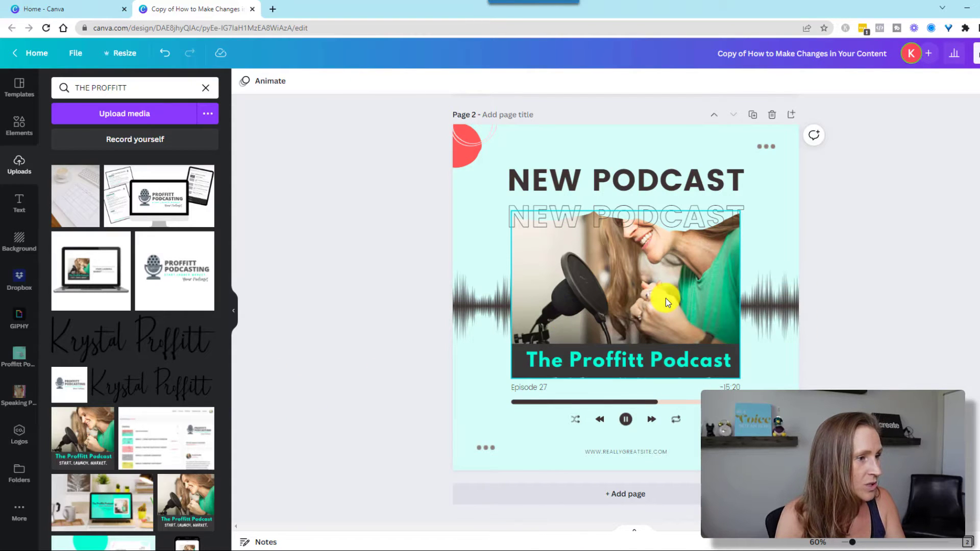
click(666, 299)
key(ctrl+z)
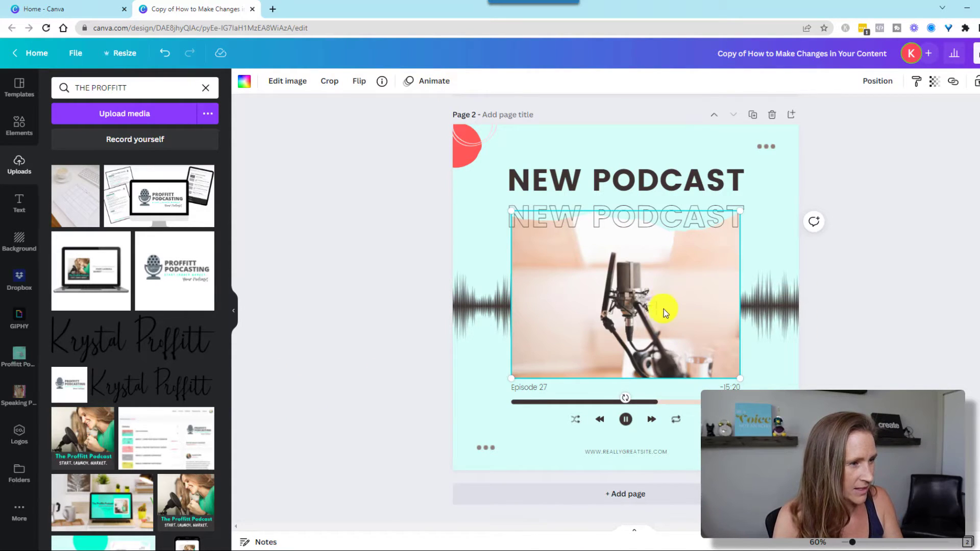
Step: Delete the microphone photo with its frame from page 2 and add The Proffitt Podcast cover in its place
key(ctrl+z)
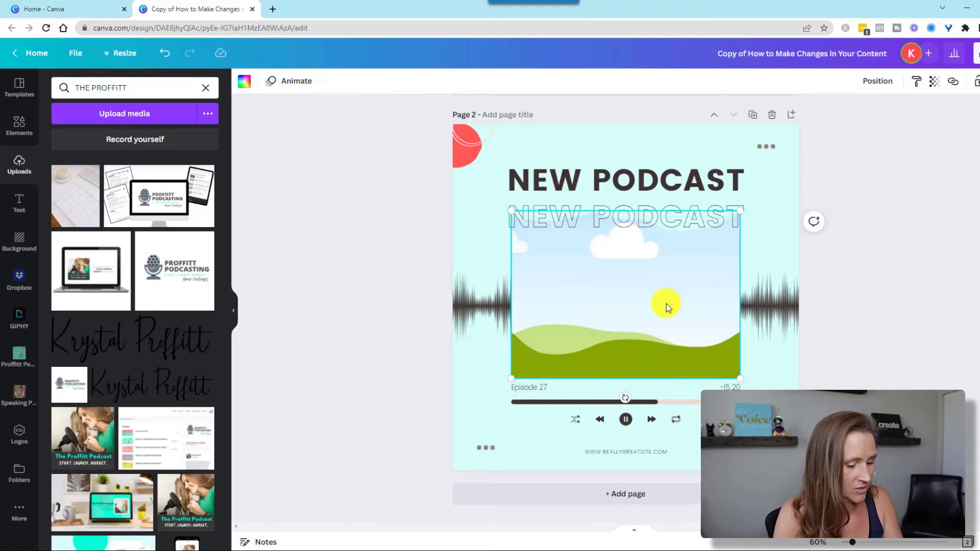
key(ctrl+z)
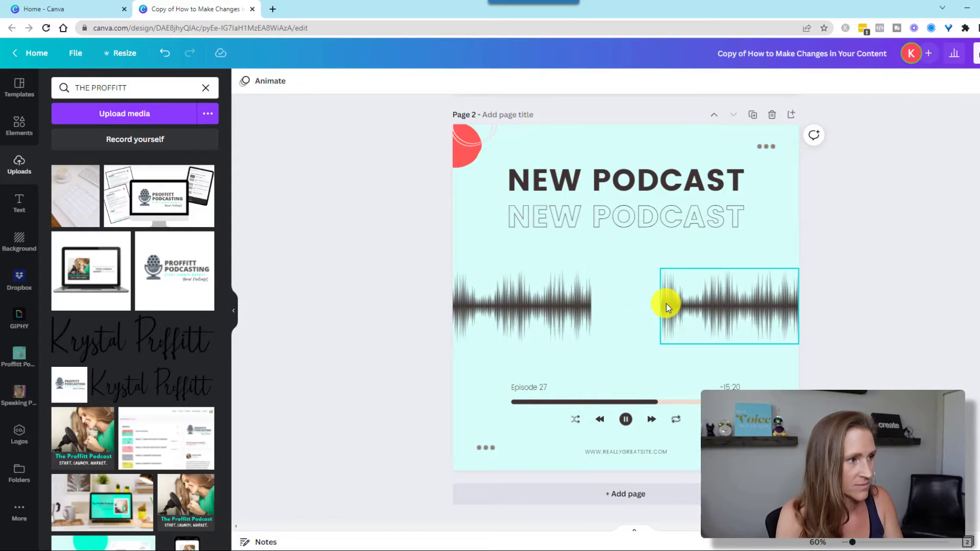
click(74, 418)
Step: Delete the solid and the outlined NEW PODCAST headings that overlap the podcast cover on page 2
click(647, 187)
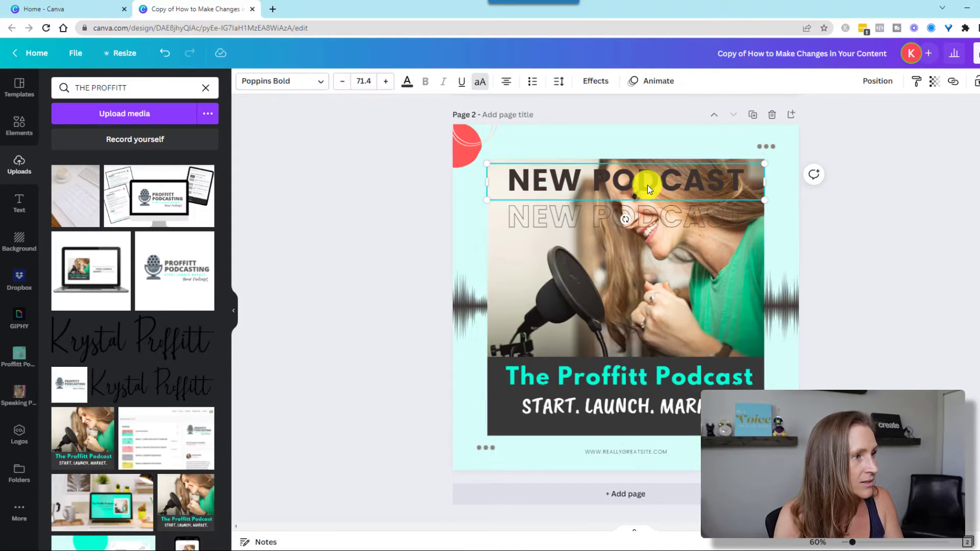
key(Delete)
click(639, 218)
key(Delete)
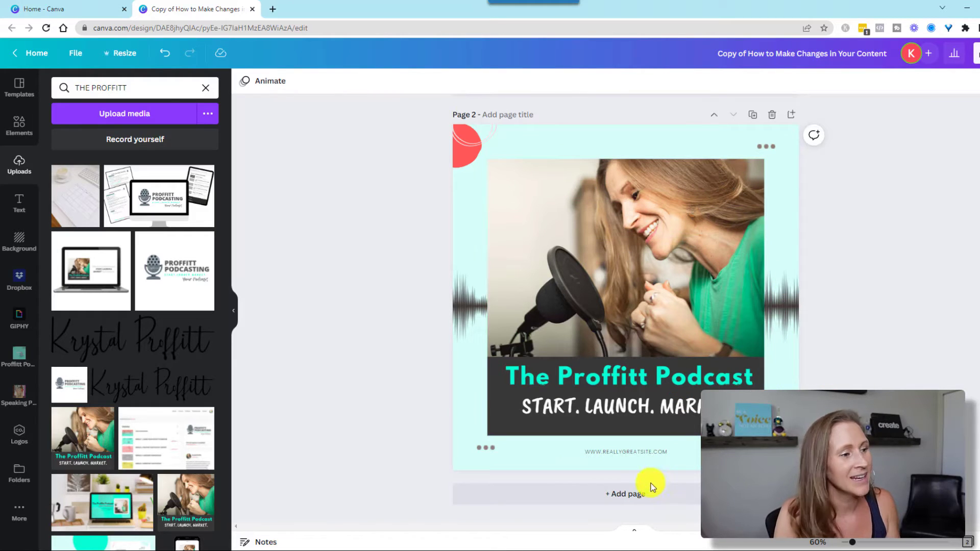
click(664, 456)
click(664, 457)
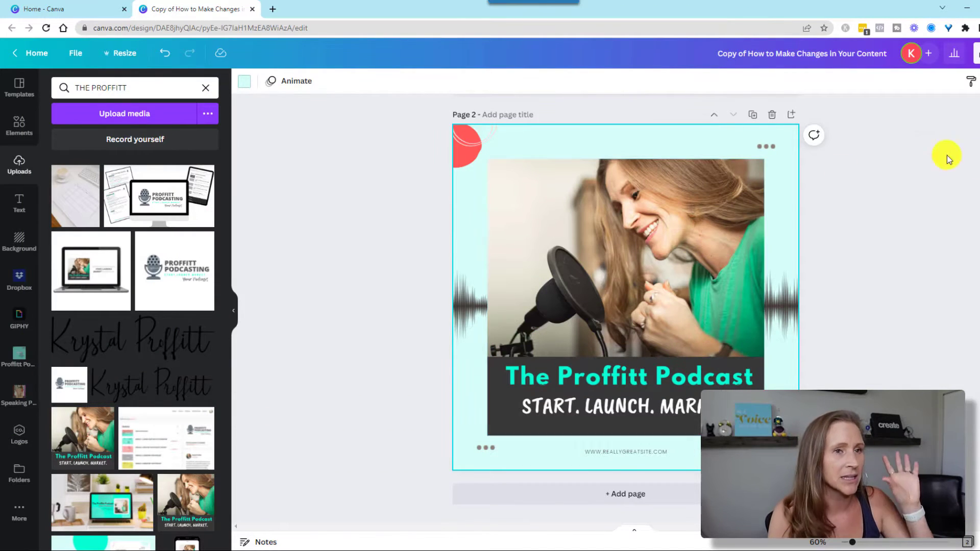
Step: Select the background photo on page 1 and clear the uploads search to list all uploaded images
scroll(945, 160, up, 2)
scroll(868, 159, up, 5)
click(748, 234)
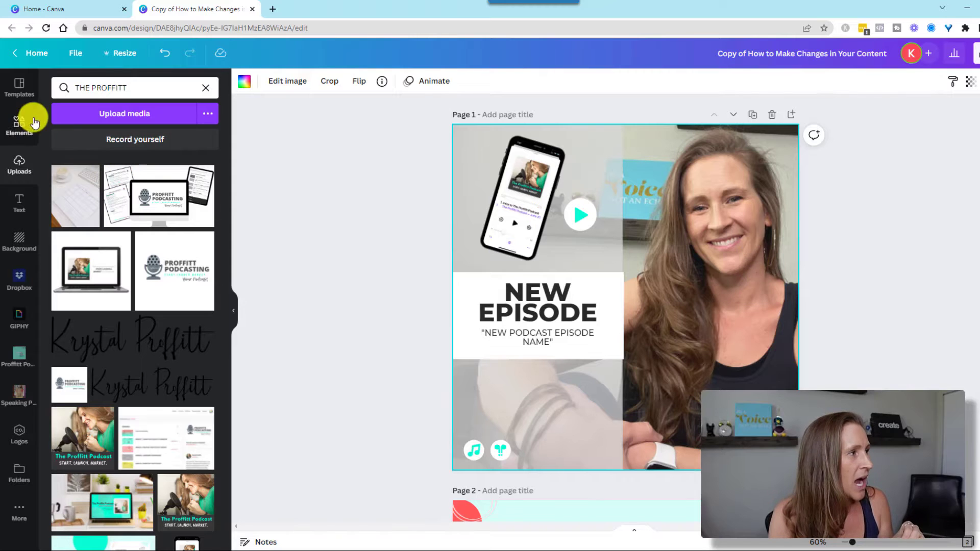
click(206, 88)
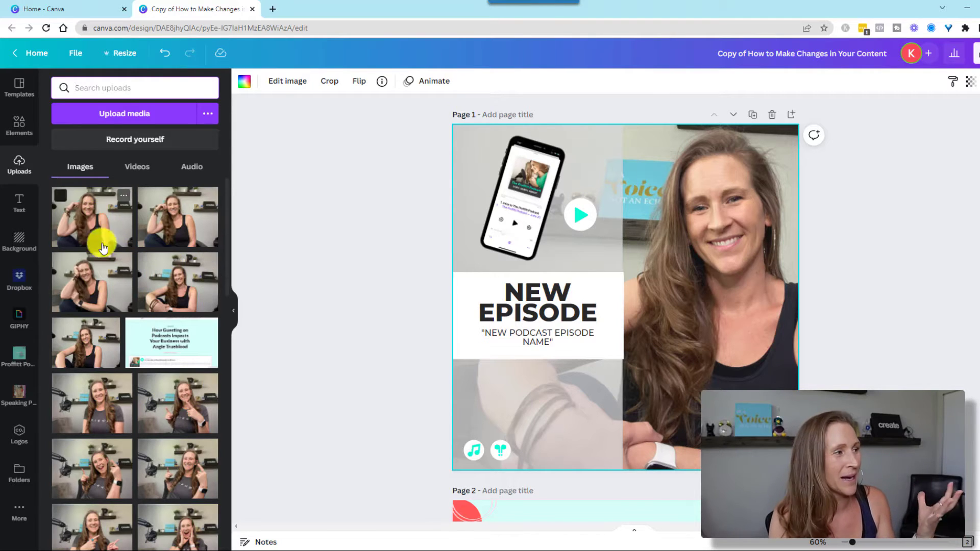
Step: Replace page 1's background photo with the uploaded picture of the woman in the green shirt pointing down with both hands
scroll(148, 372, down, 20)
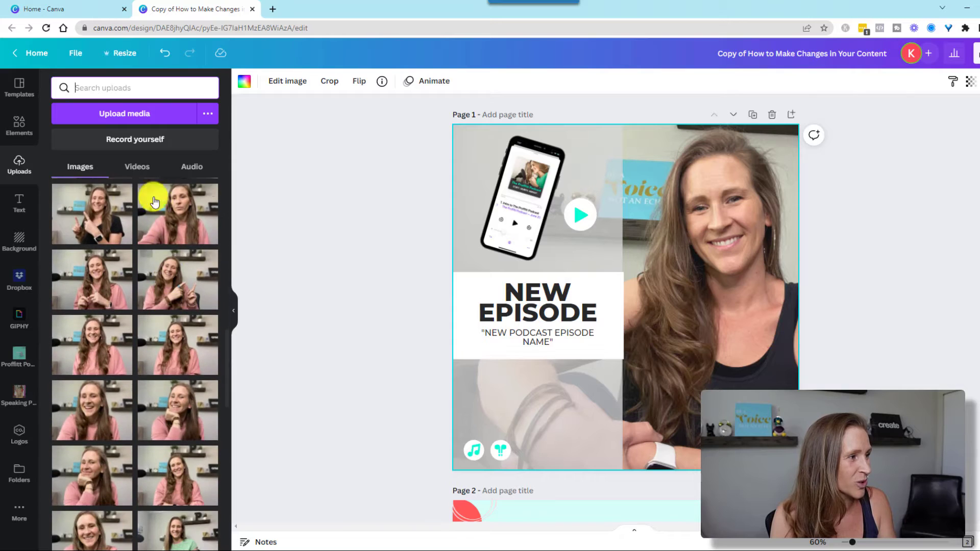
scroll(146, 344, down, 10)
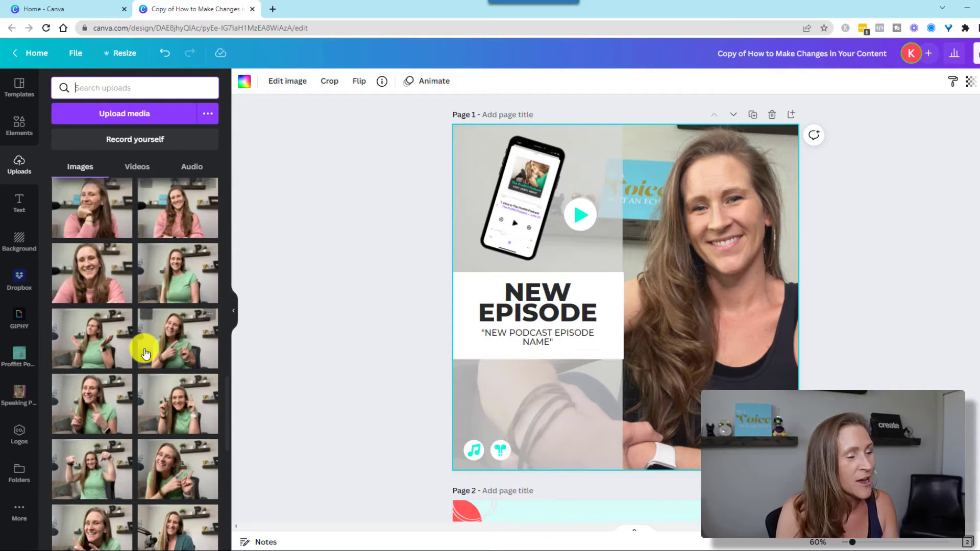
scroll(146, 353, down, 3)
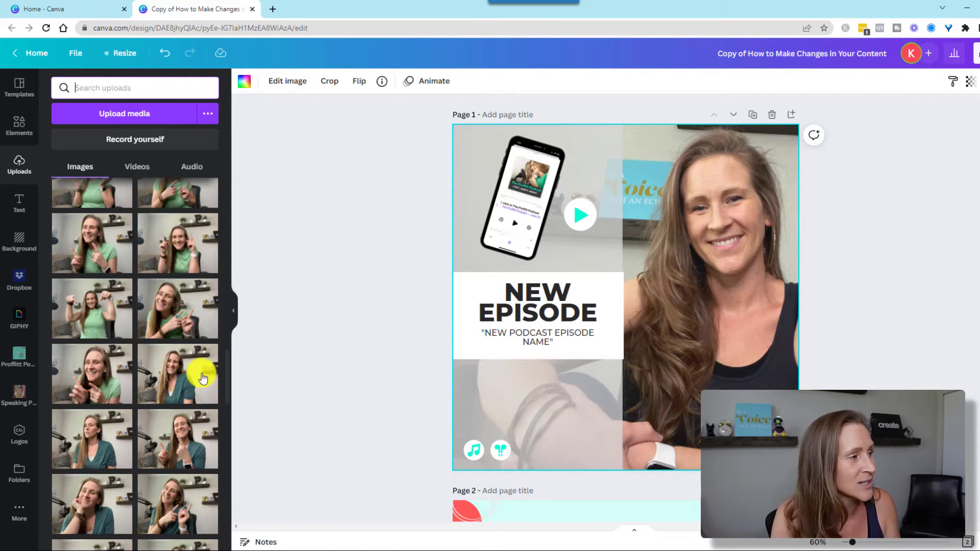
scroll(194, 370, up, 2)
drag(89, 417, 650, 133)
Step: Enlarge the new photo in its crop on page 1 and shift it so the face sits in the area beside the grey overlay
double_click(713, 220)
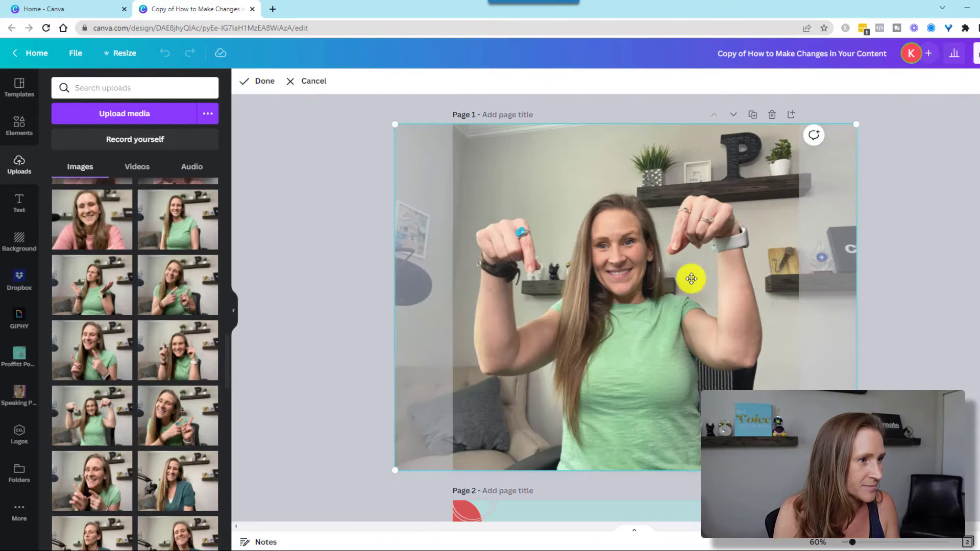
drag(912, 121, 973, 148)
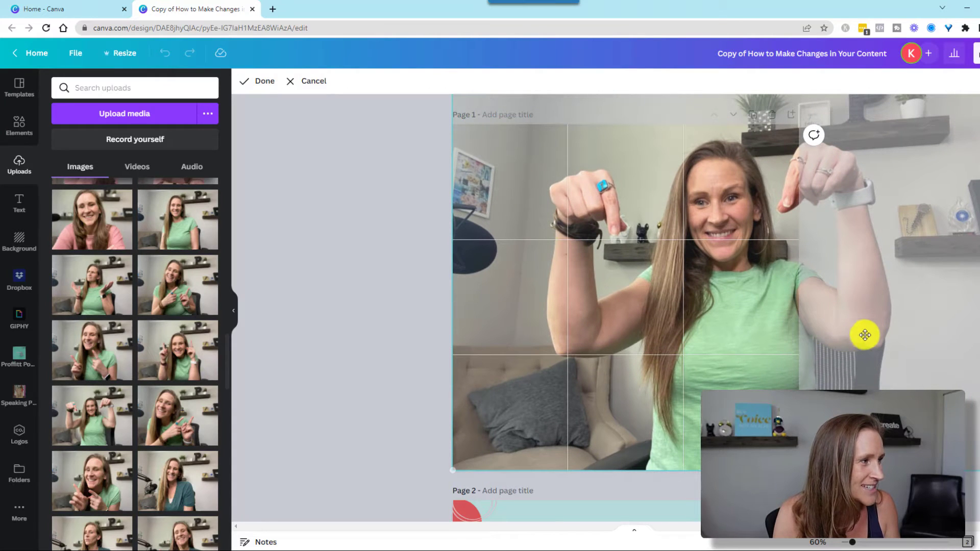
click(419, 277)
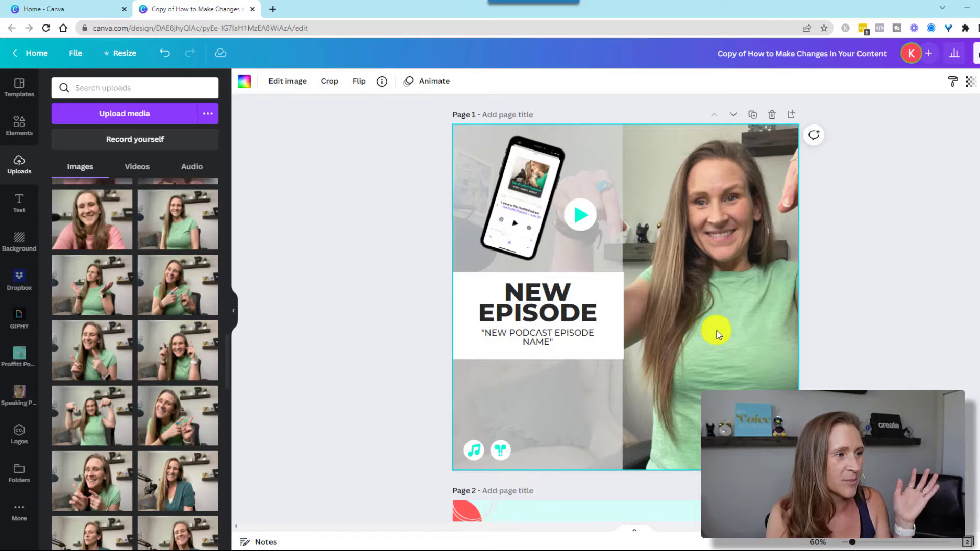
double_click(728, 314)
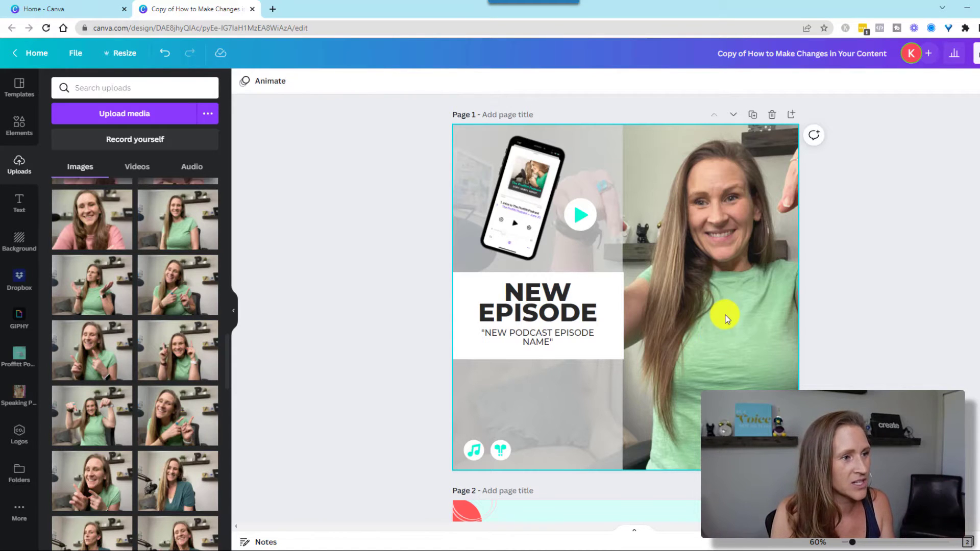
drag(752, 317, 722, 313)
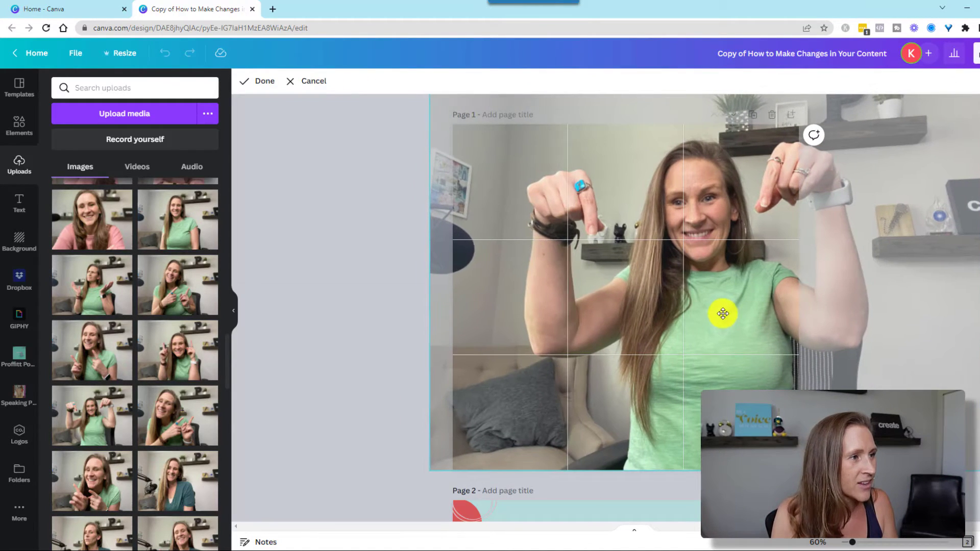
click(392, 210)
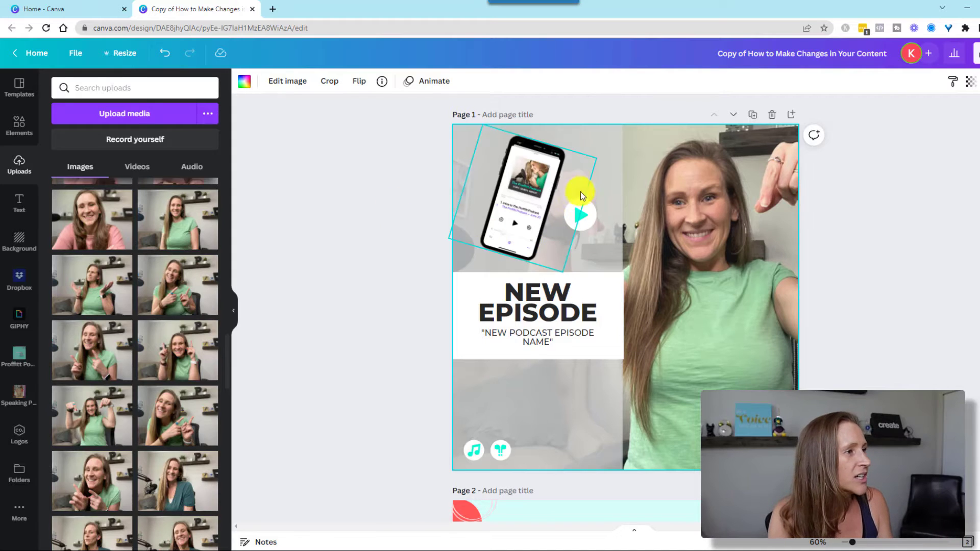
Step: Move the NEW EPISODE heading with the episode name, the phone mockup and the play symbol lower on page 1
click(492, 315)
shift+click(494, 335)
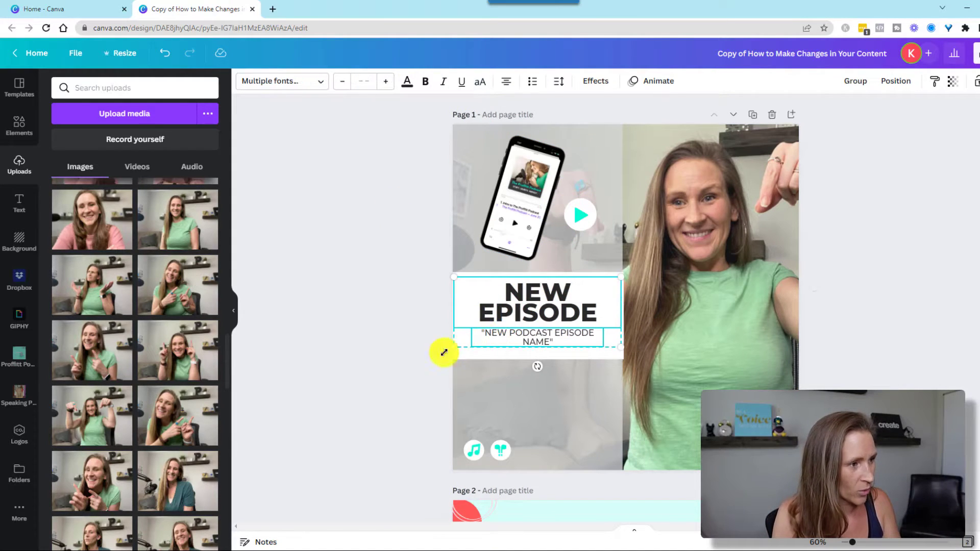
drag(482, 357, 482, 407)
drag(534, 168, 526, 220)
drag(588, 220, 595, 271)
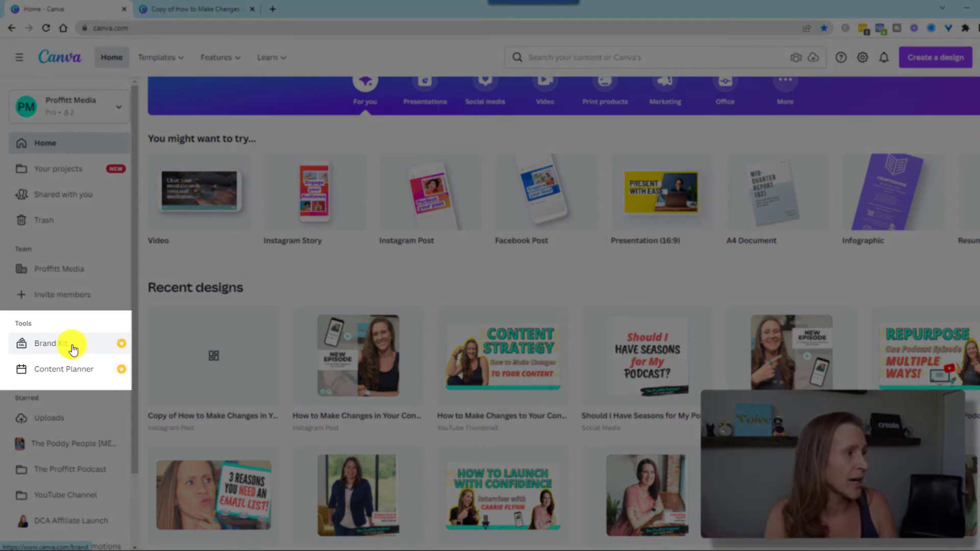
Step: Open the team's Brand Kit from the Canva home page and make its title editable
click(73, 349)
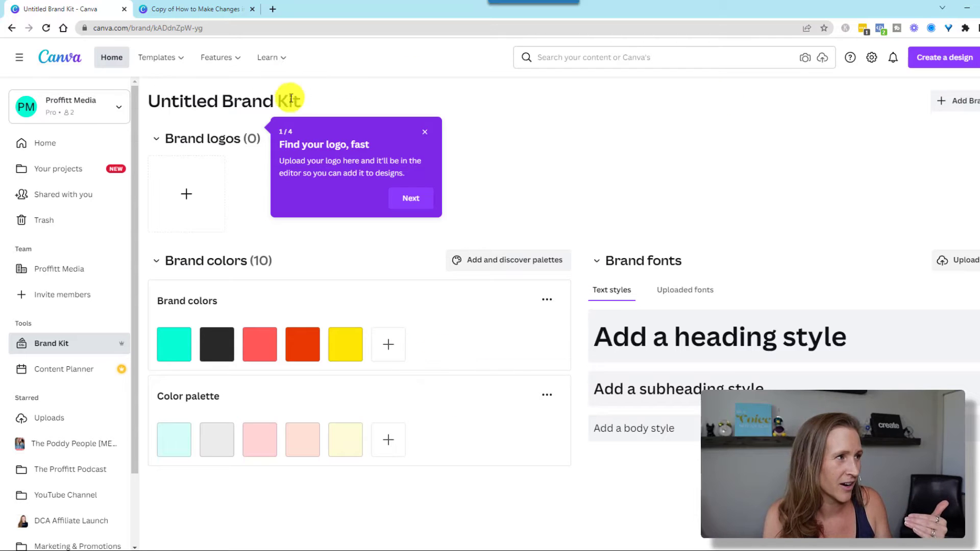
click(266, 99)
text(pROFFIT)
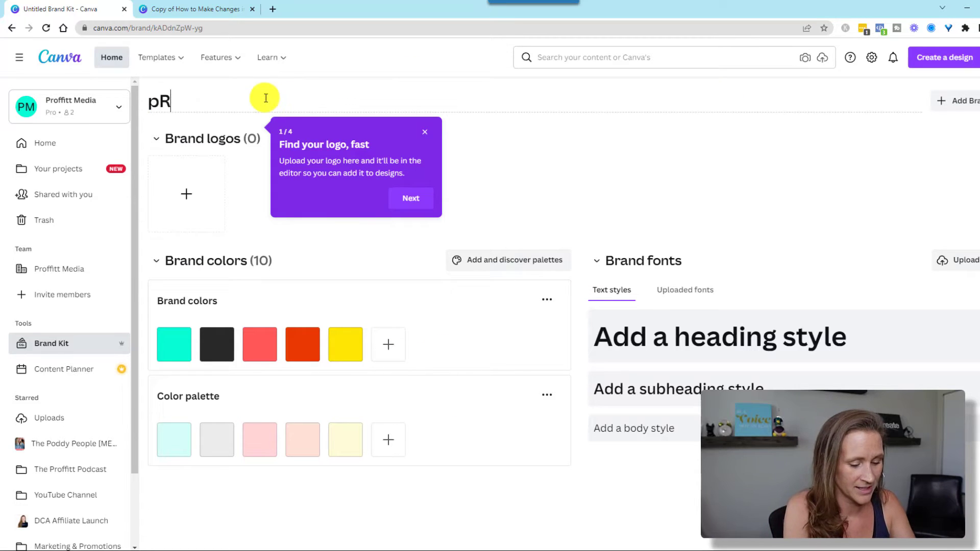
key(BackSpace)
key(BackSpace)
key(BackSpace)
key(BackSpace)
key(BackSpace)
key(BackSpace)
key(BackSpace)
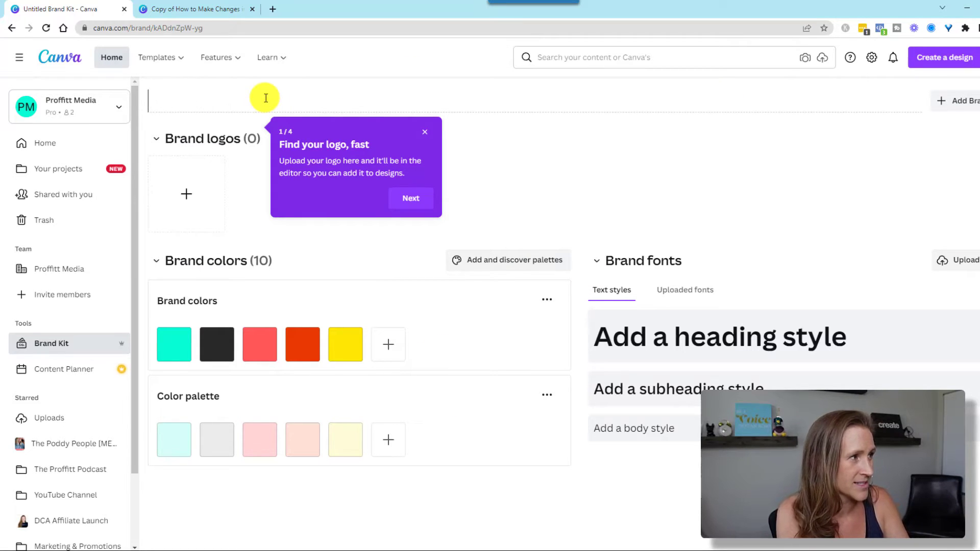
Step: Name the brand kit Proffitt Media and dismiss the introductory tip about logos
text(Proffit)
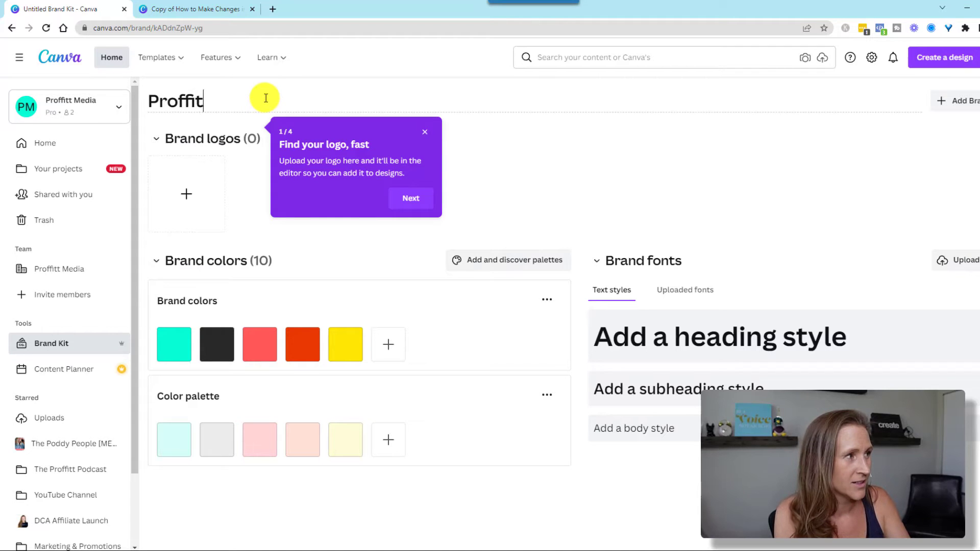
text(t Media)
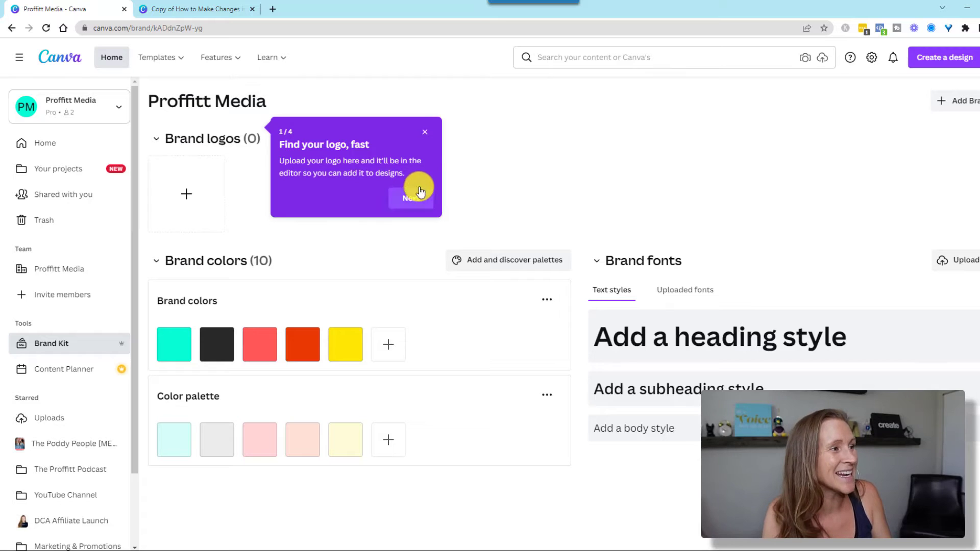
click(426, 133)
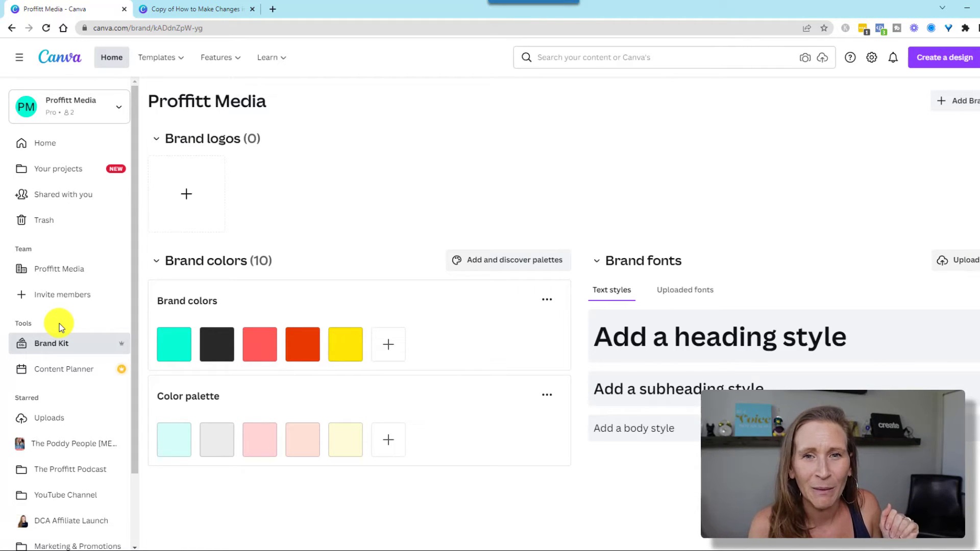
Step: Return to the home page, make a copy of the How to Repurpose Video Podcast Content YouTube thumbnail, and open the copy
click(38, 145)
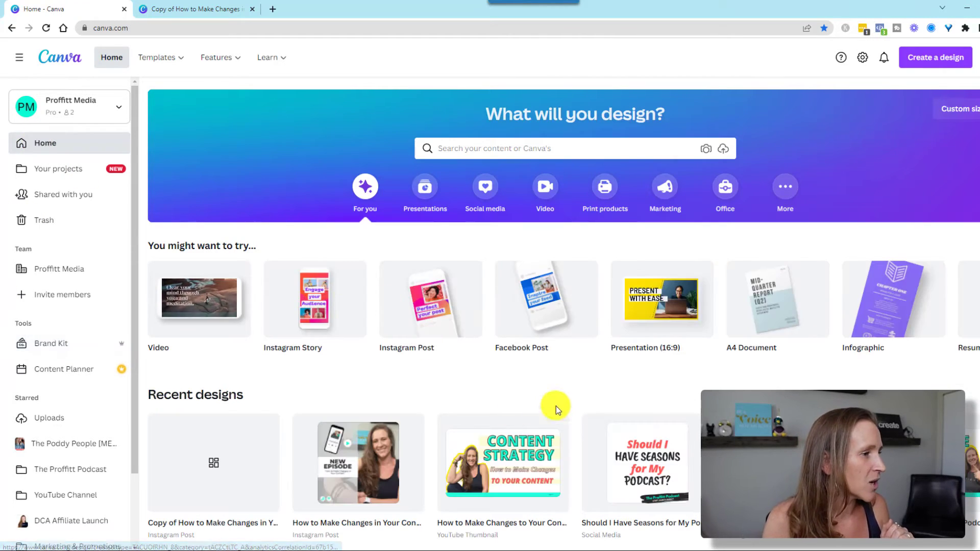
scroll(588, 384, down, 2)
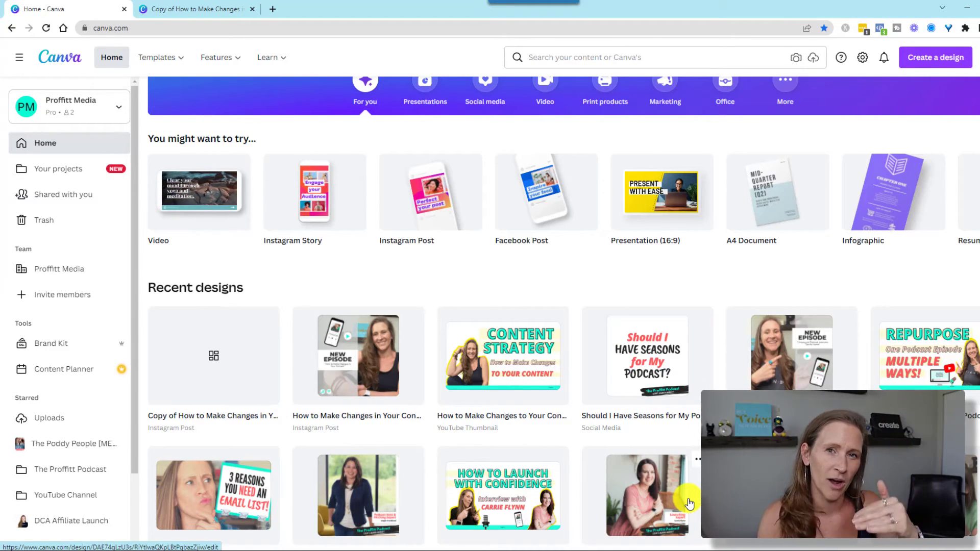
scroll(685, 393, down, 2)
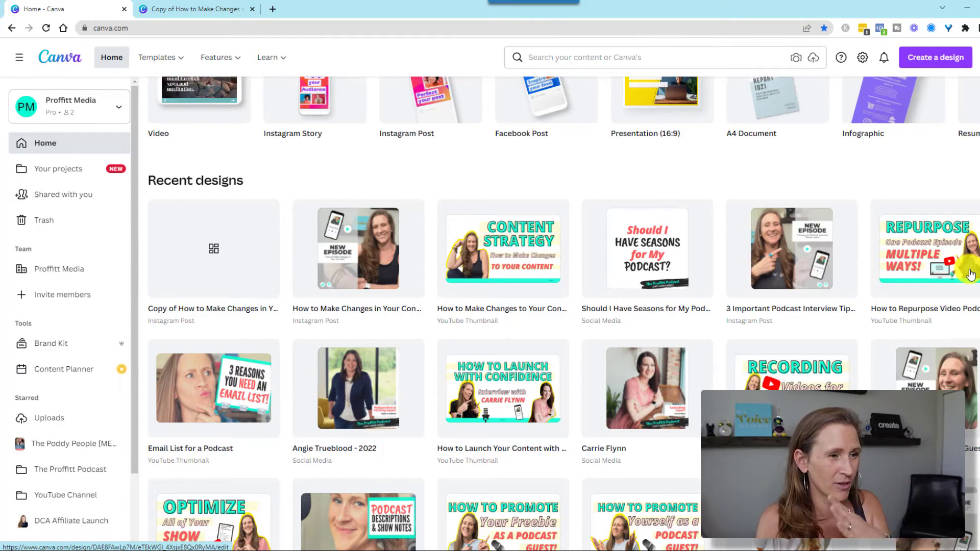
click(974, 207)
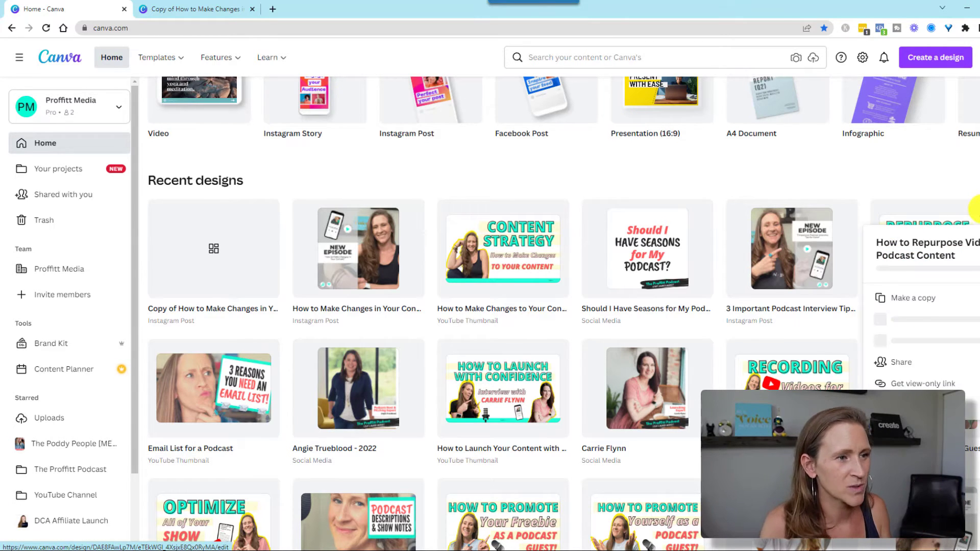
click(929, 309)
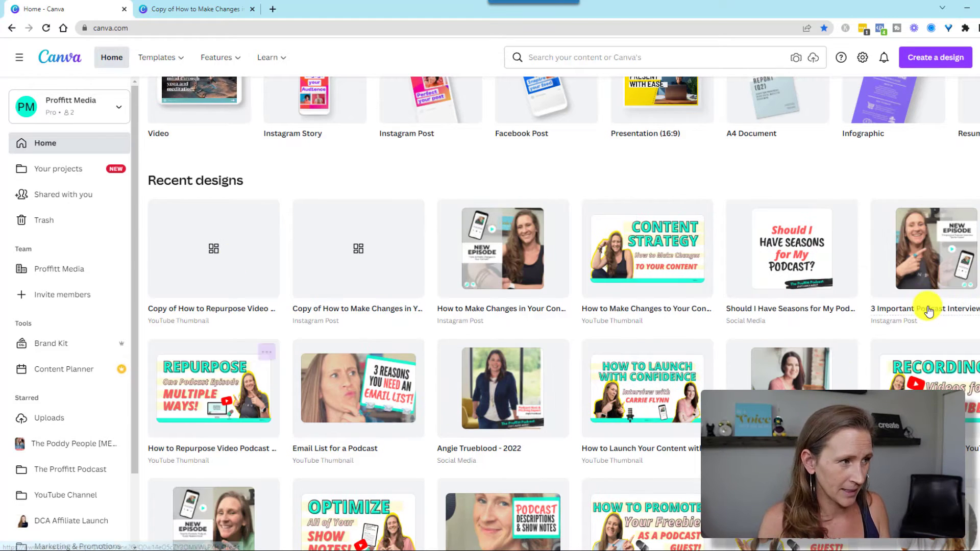
click(209, 266)
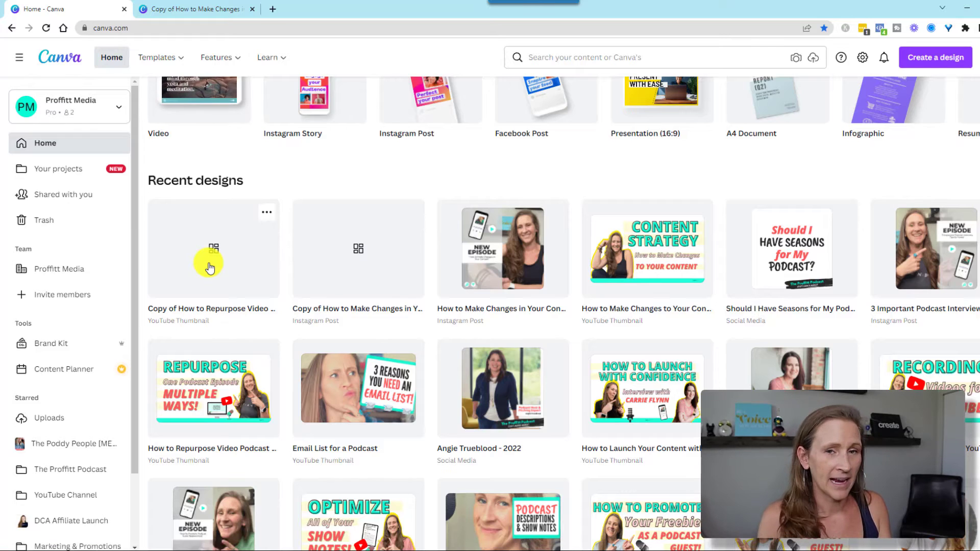